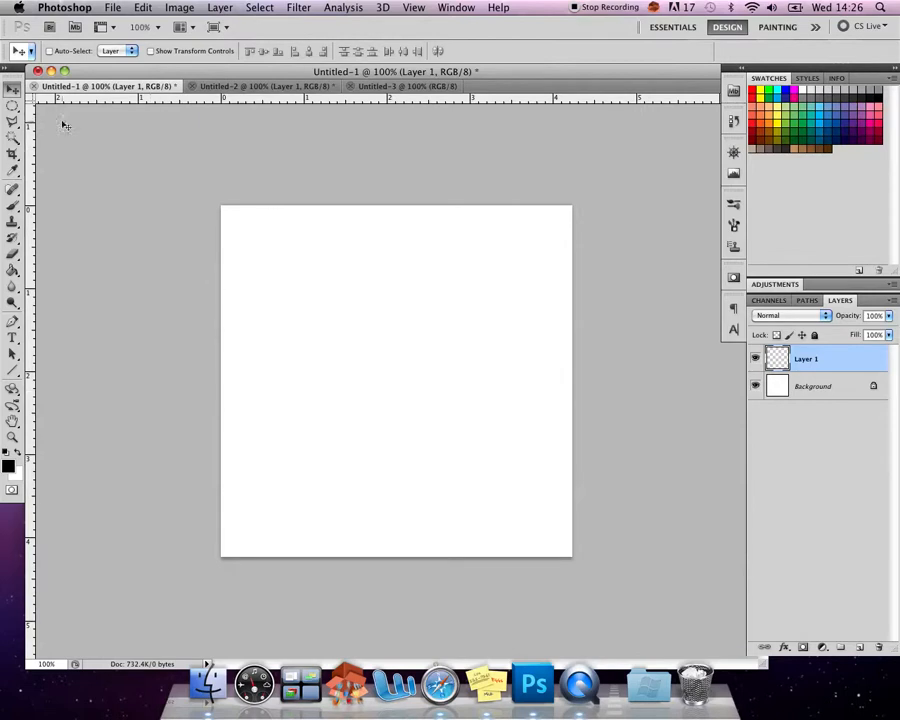
- Stamp several overlapping leaves on Layer 1 with the Brush tool, using the 95 px leaf brush enlarged to 189 px
click(13, 202)
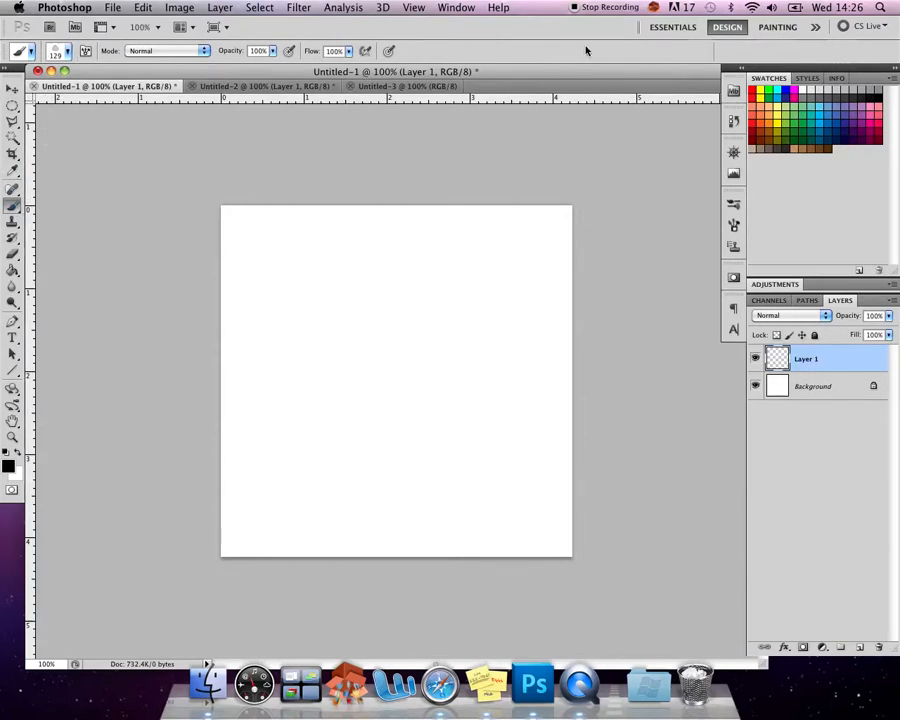
click(67, 54)
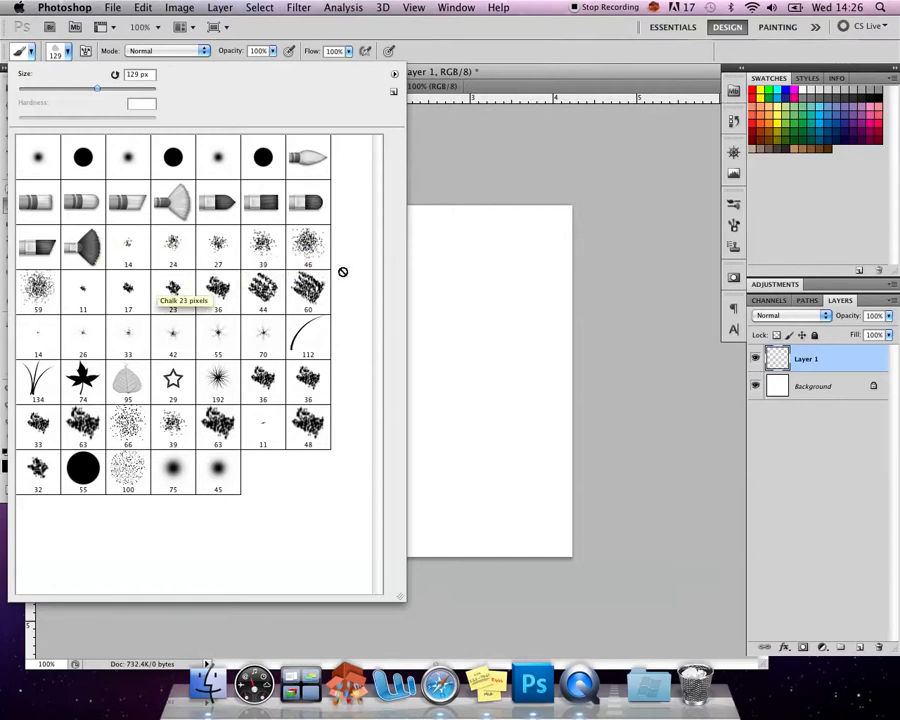
click(123, 389)
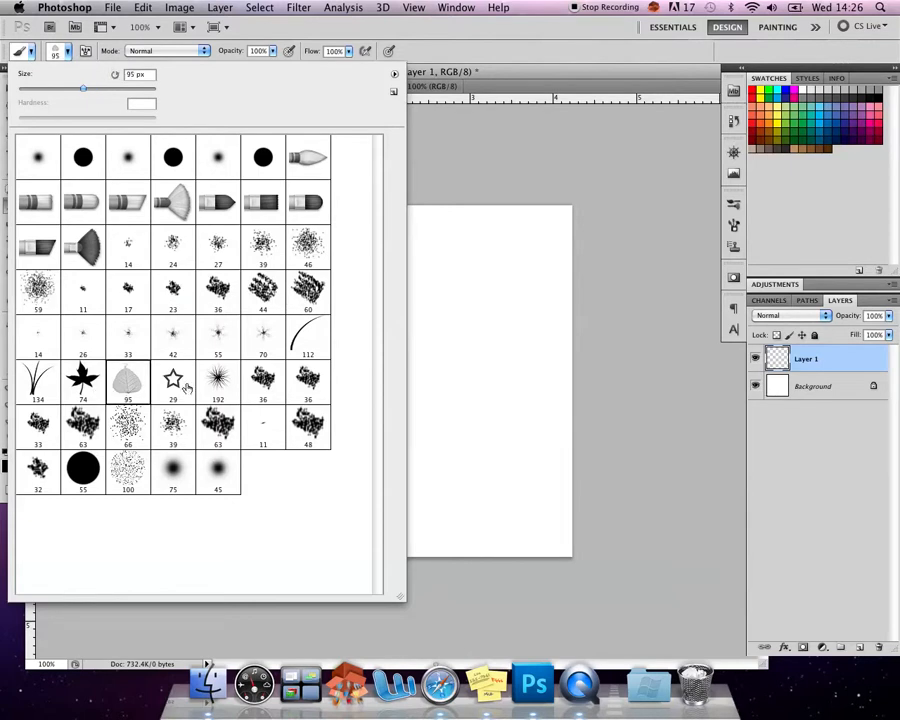
click(115, 89)
click(448, 394)
click(462, 394)
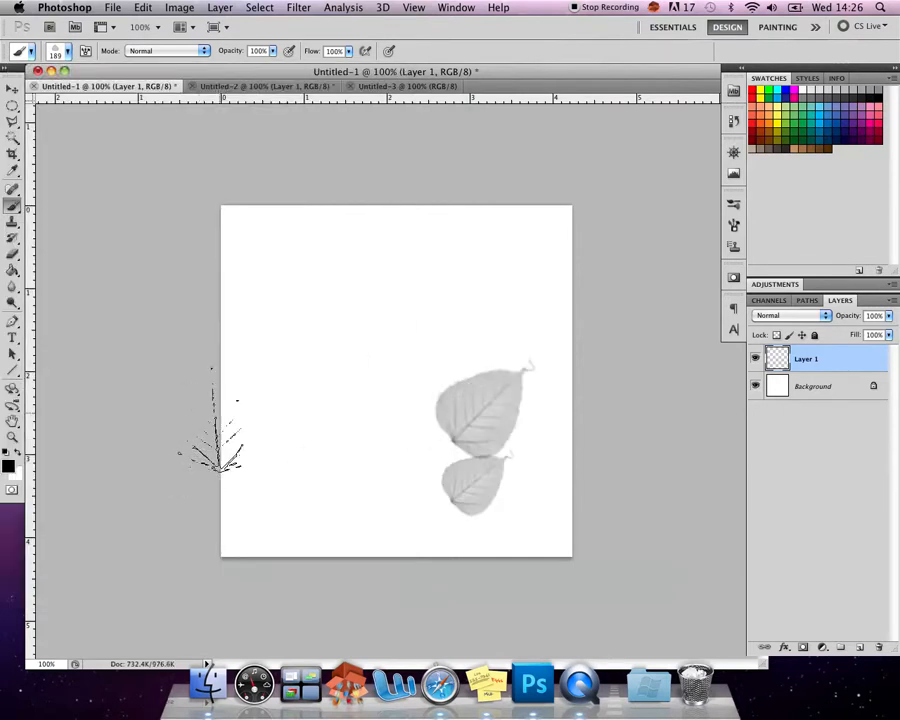
click(305, 321)
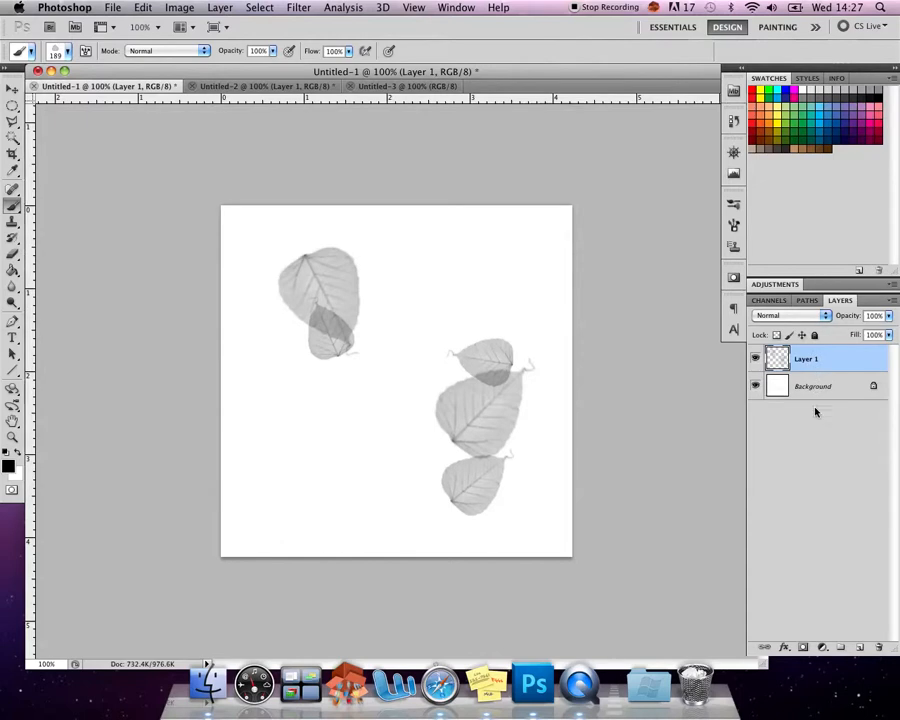
- Add a new empty layer and delete the layer holding the leaf stamps
click(222, 8)
mouse_move(233, 27)
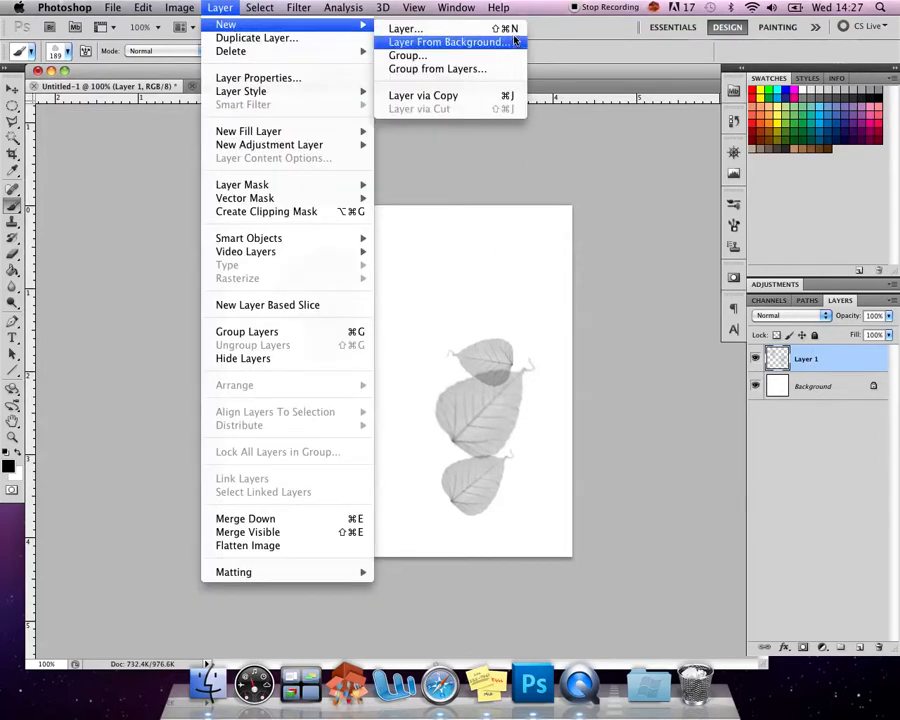
click(838, 533)
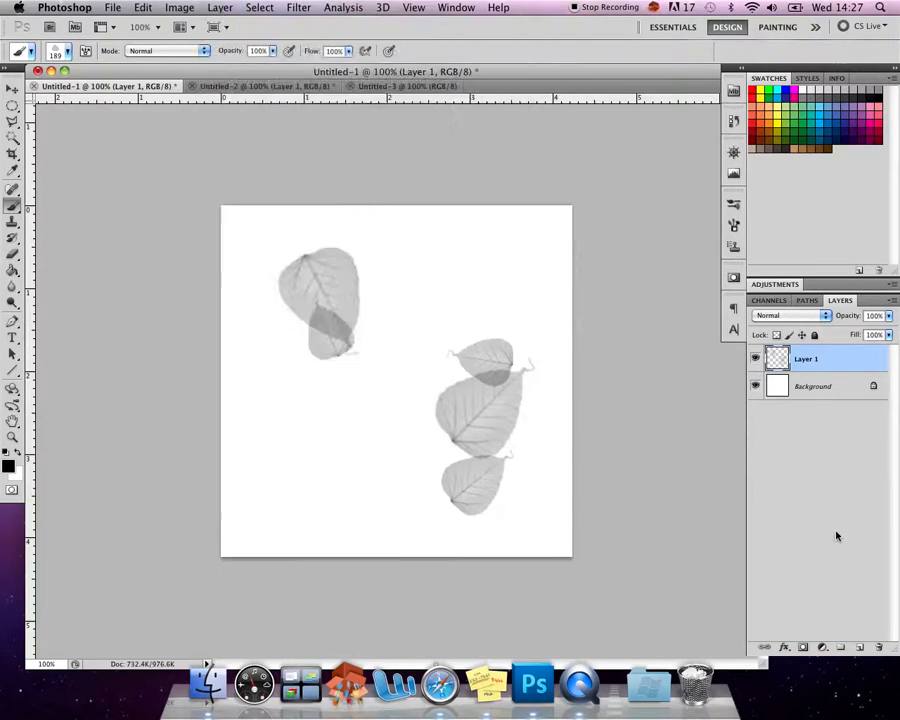
click(860, 649)
drag(820, 390, 880, 647)
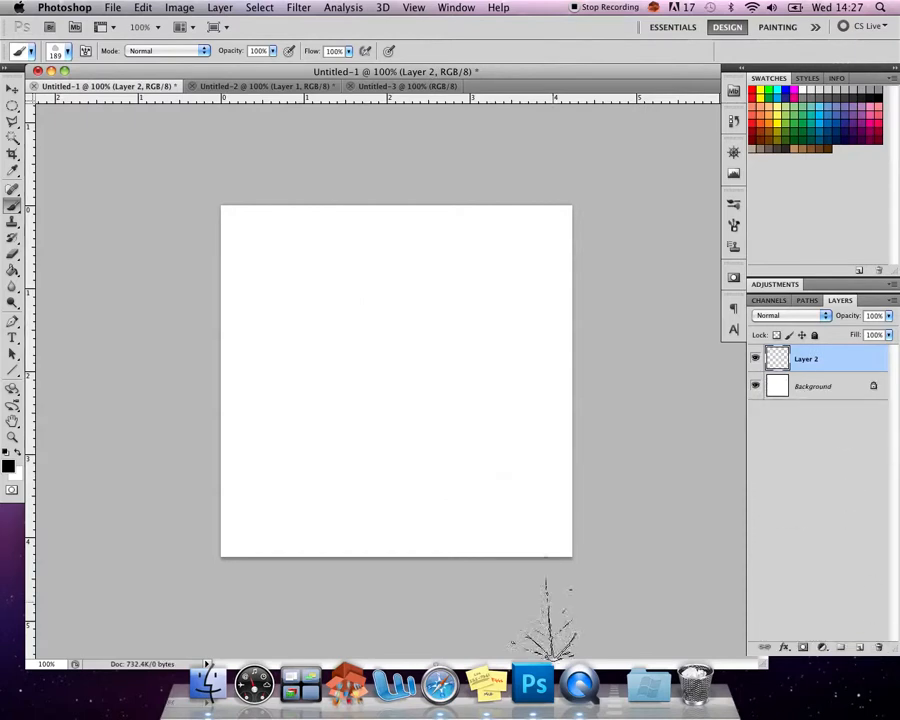
- Switch to Safari and look over the Kaleidoscope and WG Grunge Brushes Vol1 download pages on Brusheezy
click(60, 55)
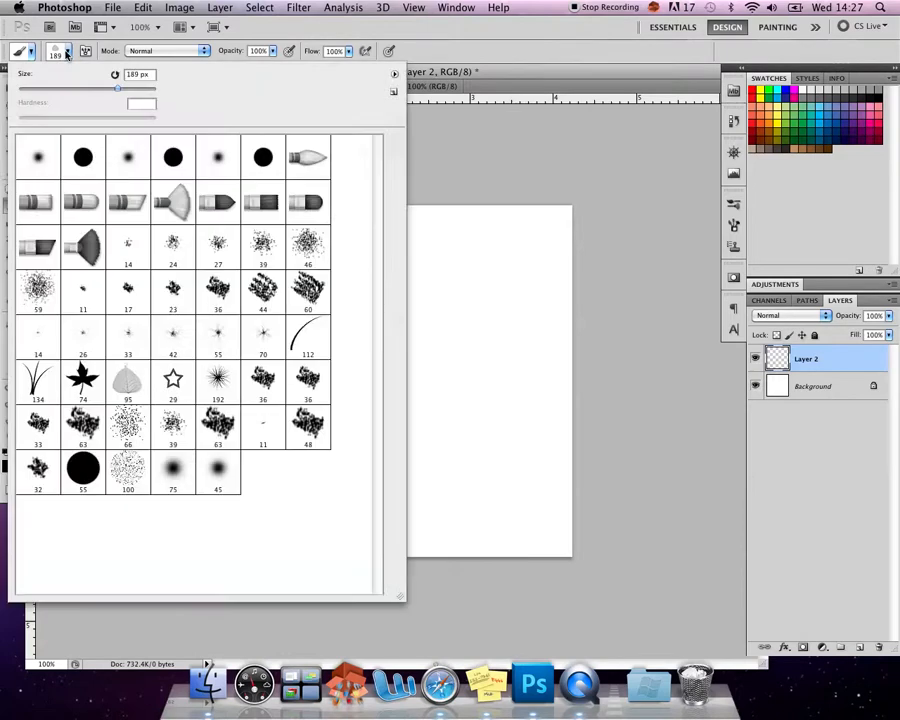
click(446, 697)
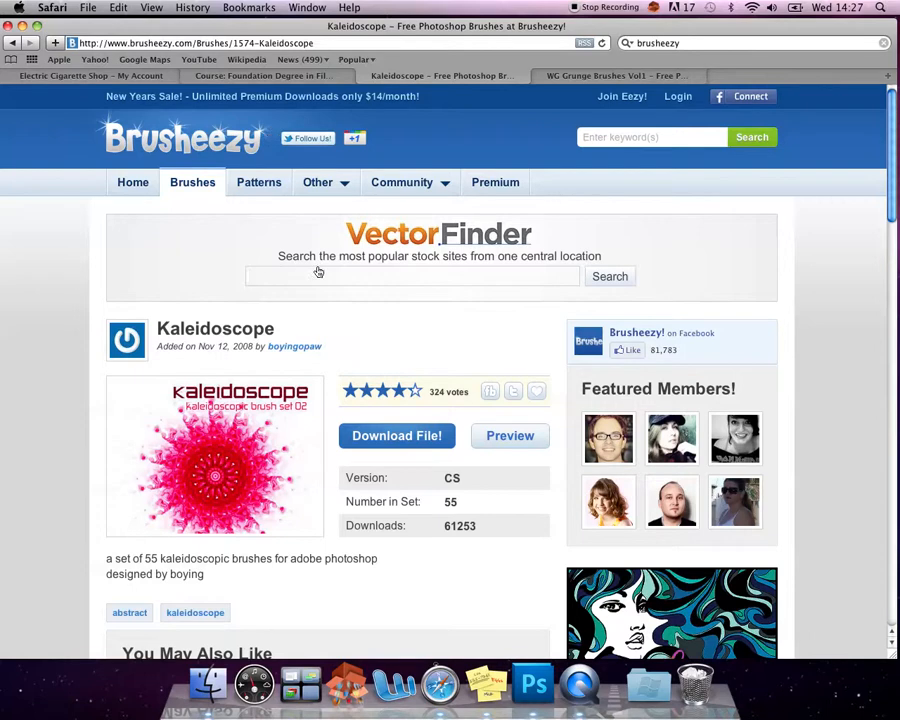
scroll(328, 287, down, 5)
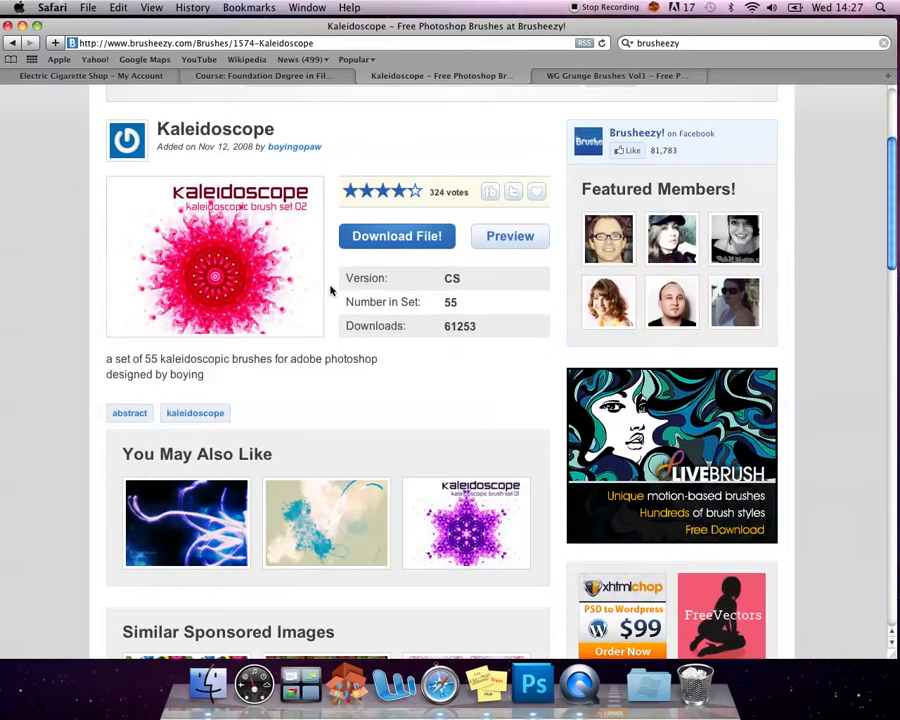
click(370, 234)
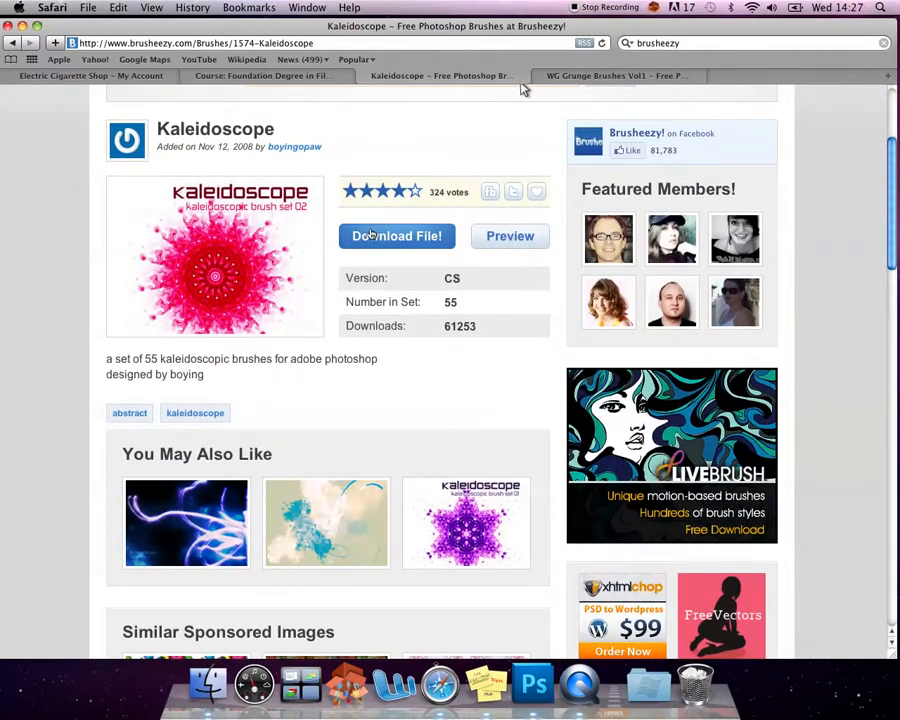
click(600, 75)
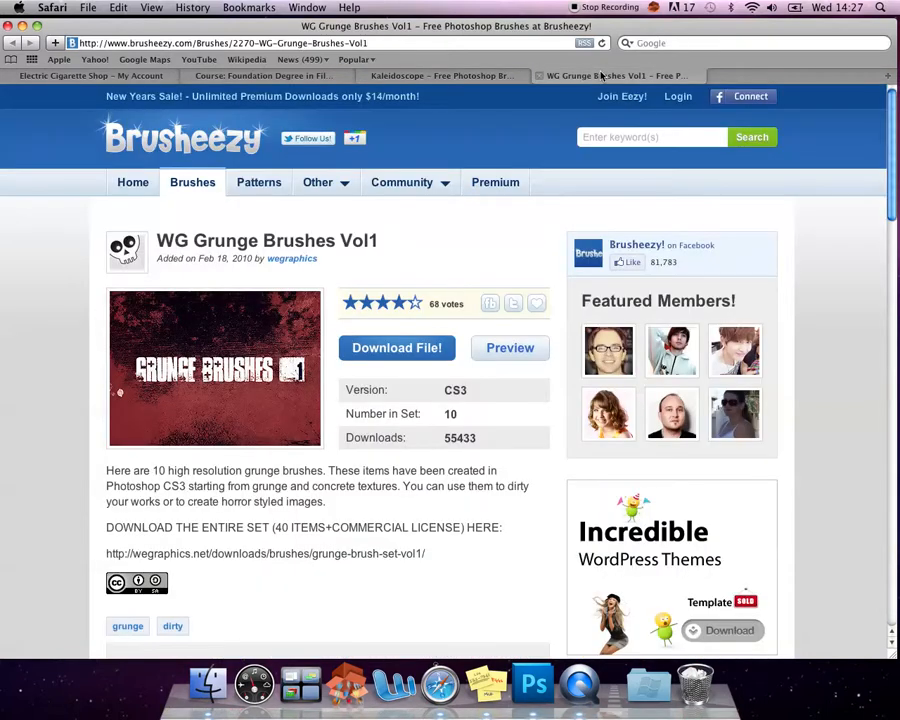
- Switch to the desktop and place kaleidoscope_02_by_boyingopaw.abr and wg_grunge1_free.abr side by side
key(ctrl+Right)
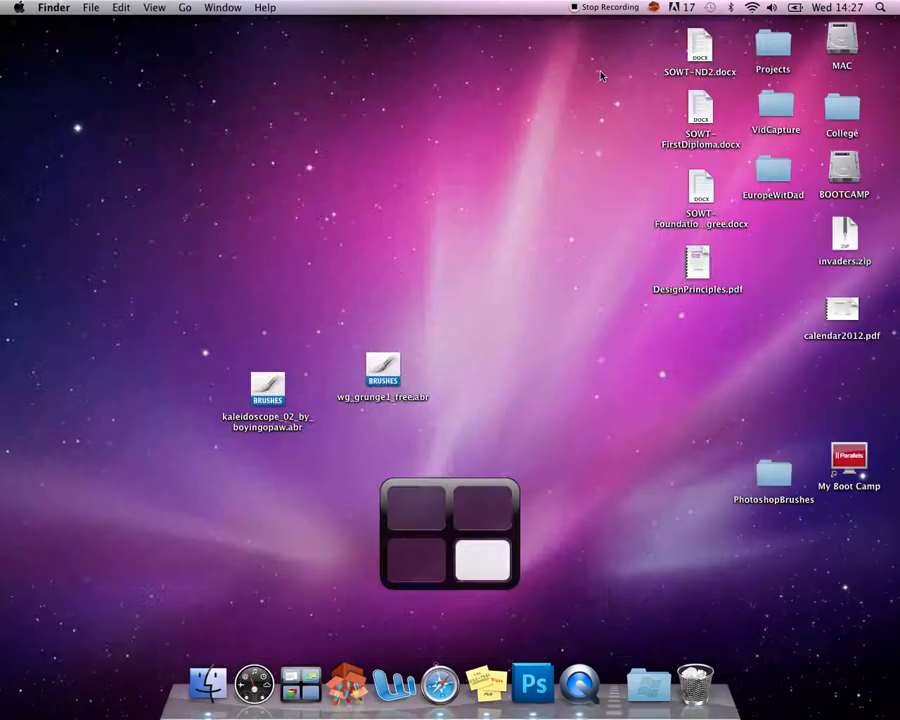
drag(285, 408, 276, 327)
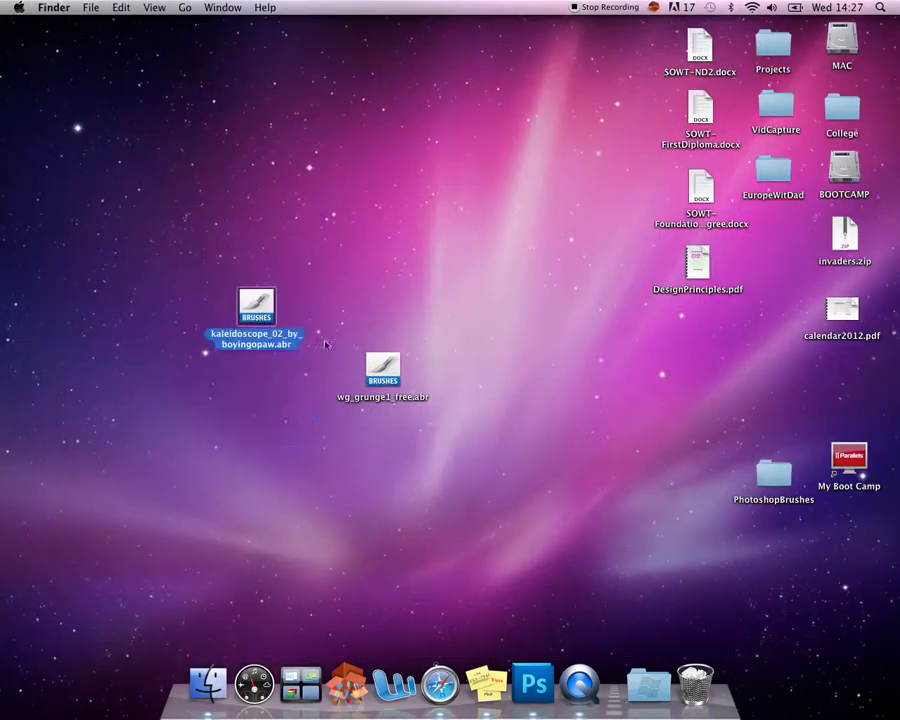
drag(379, 385, 350, 318)
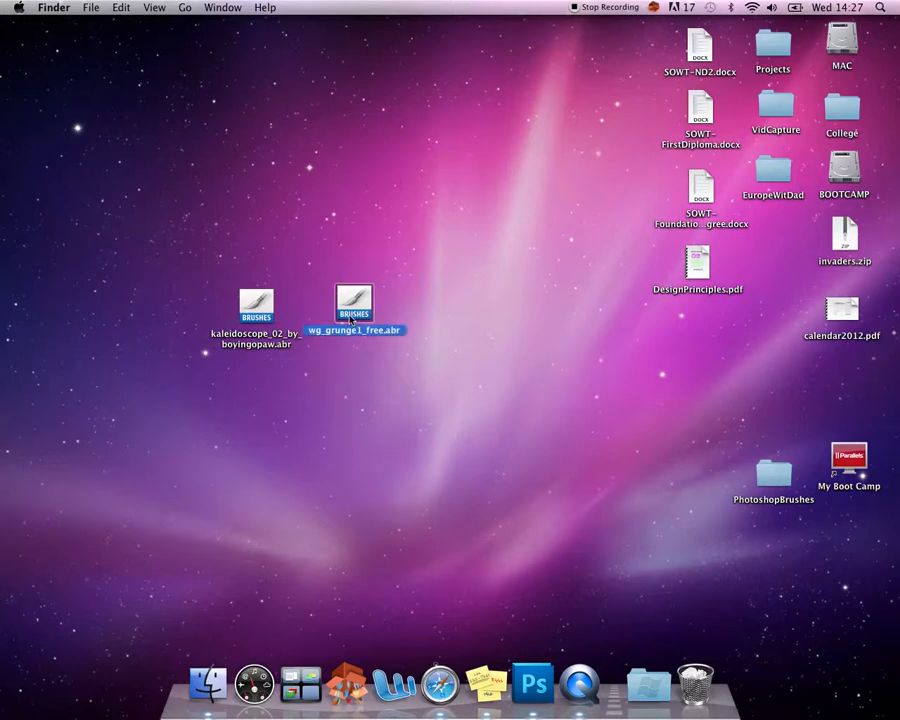
click(532, 683)
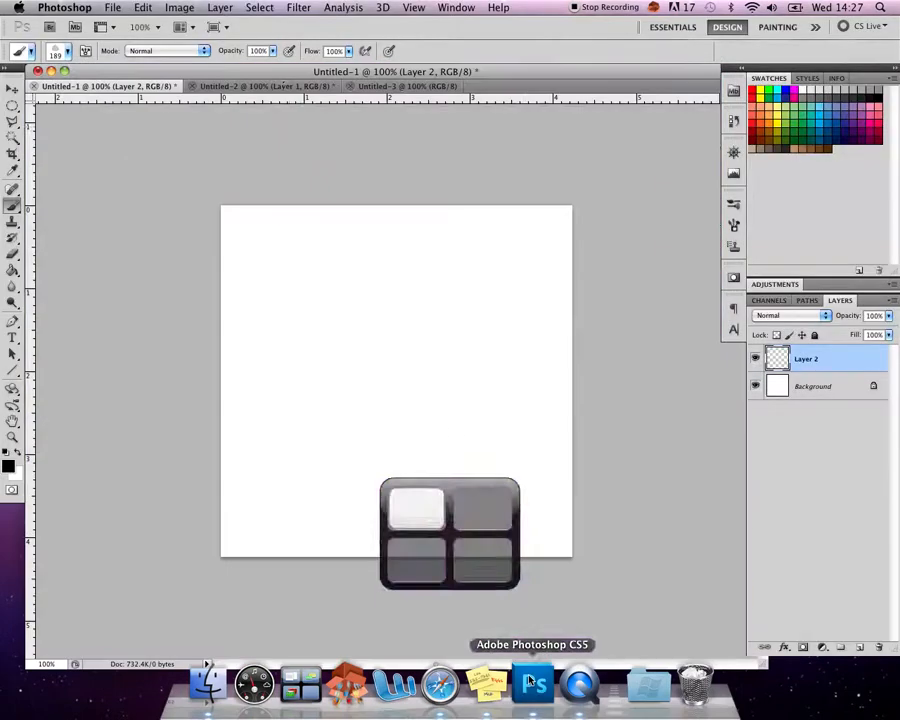
click(70, 52)
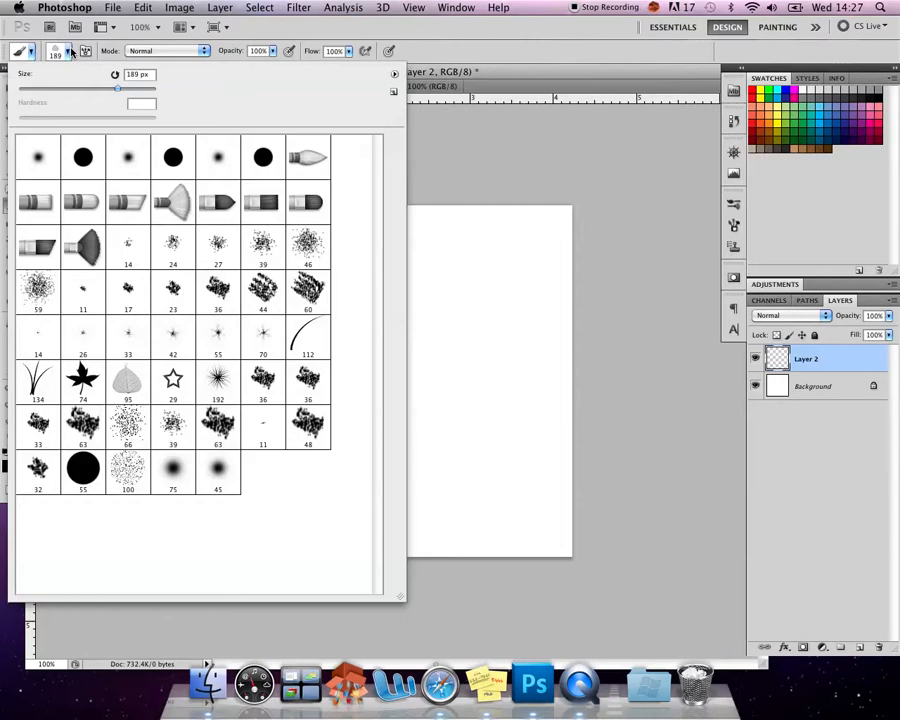
click(395, 76)
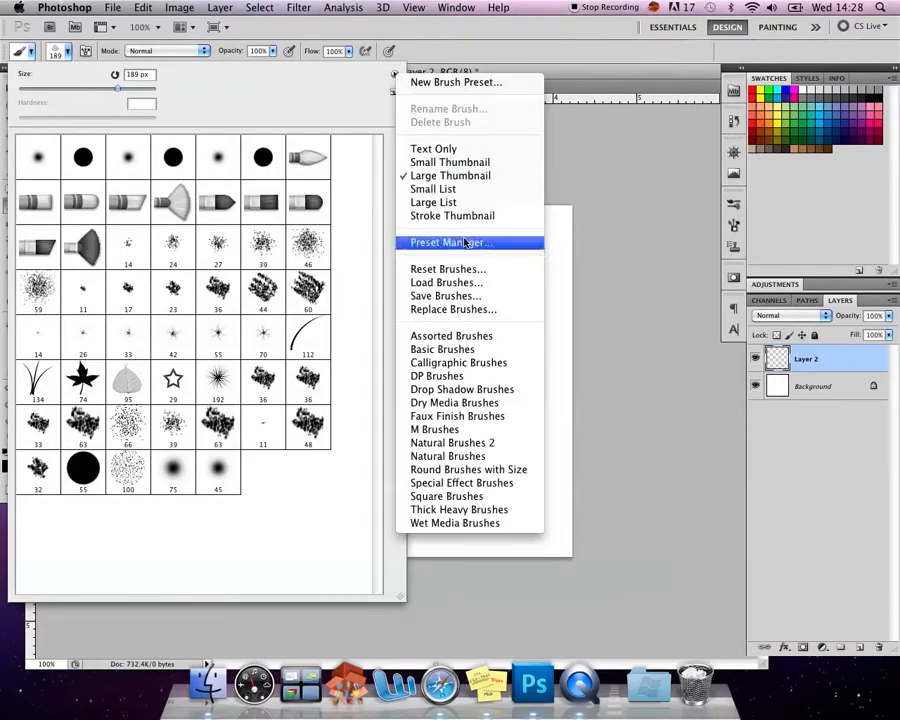
click(465, 284)
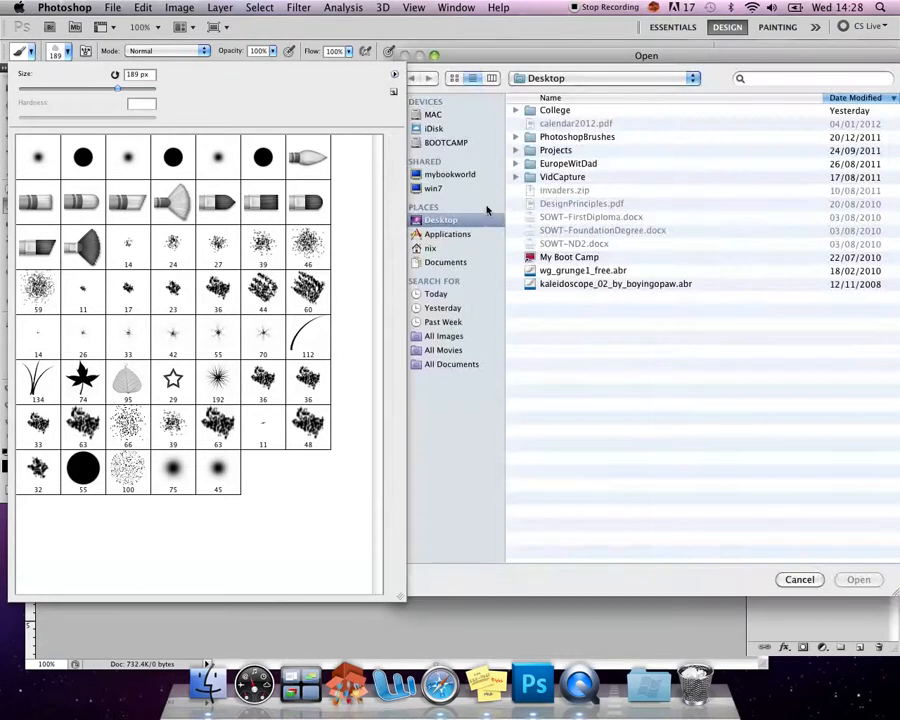
click(560, 270)
shift+click(590, 284)
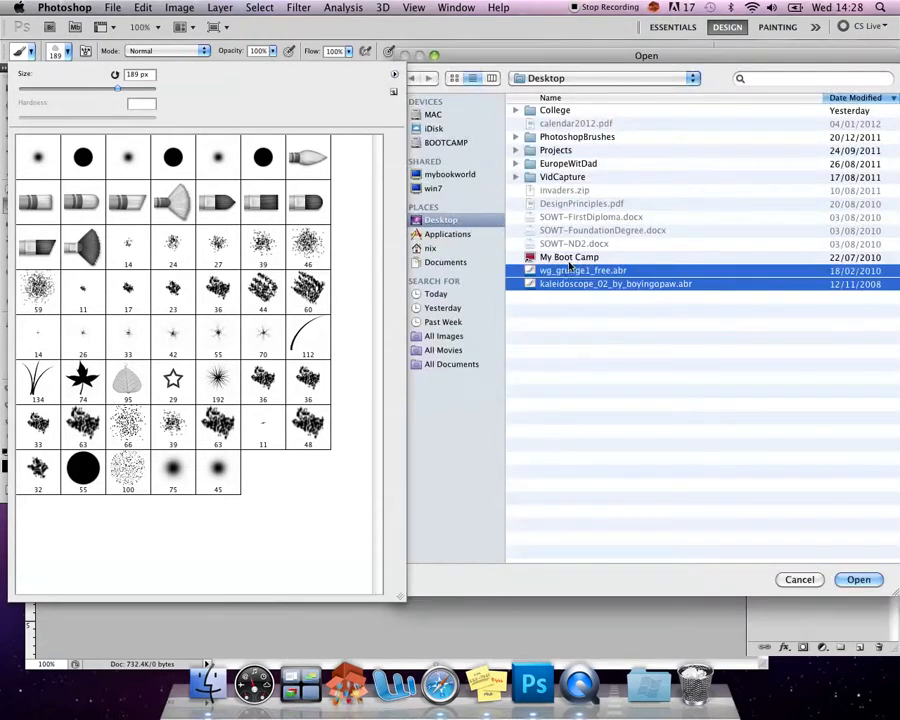
click(809, 580)
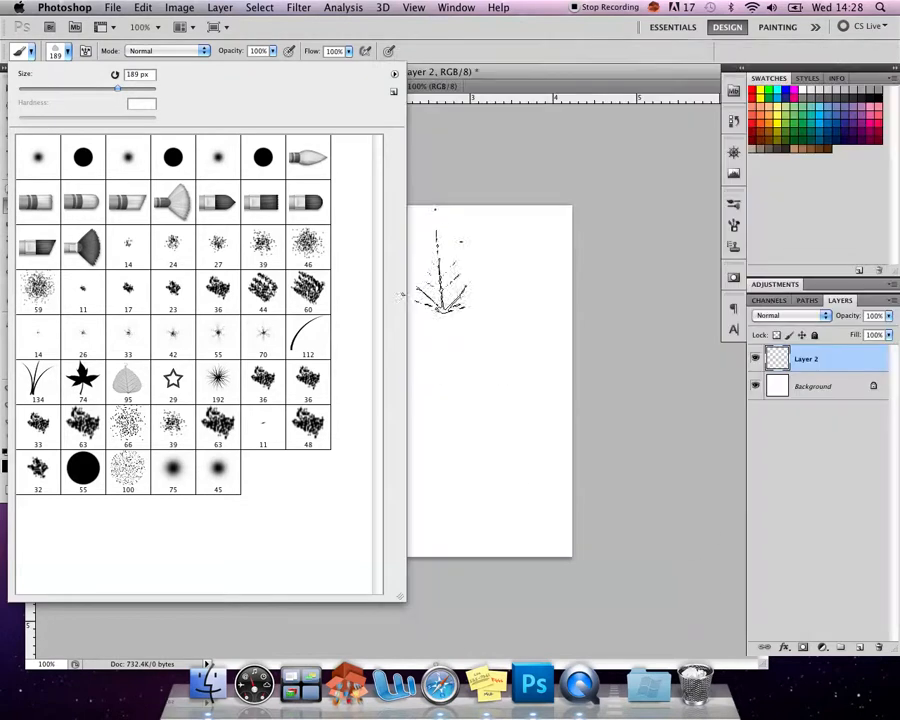
click(395, 76)
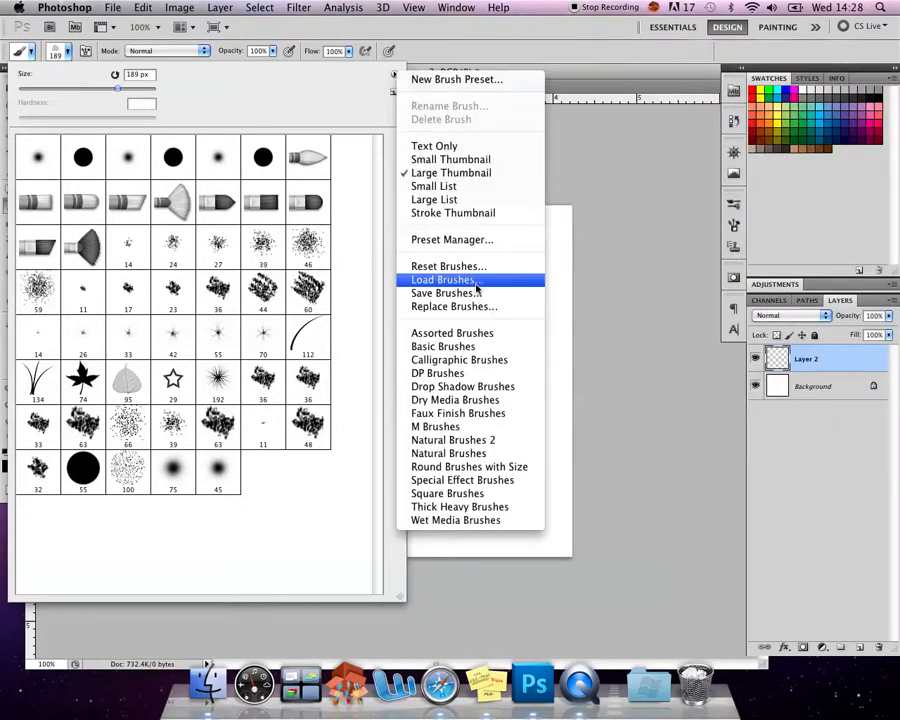
click(493, 240)
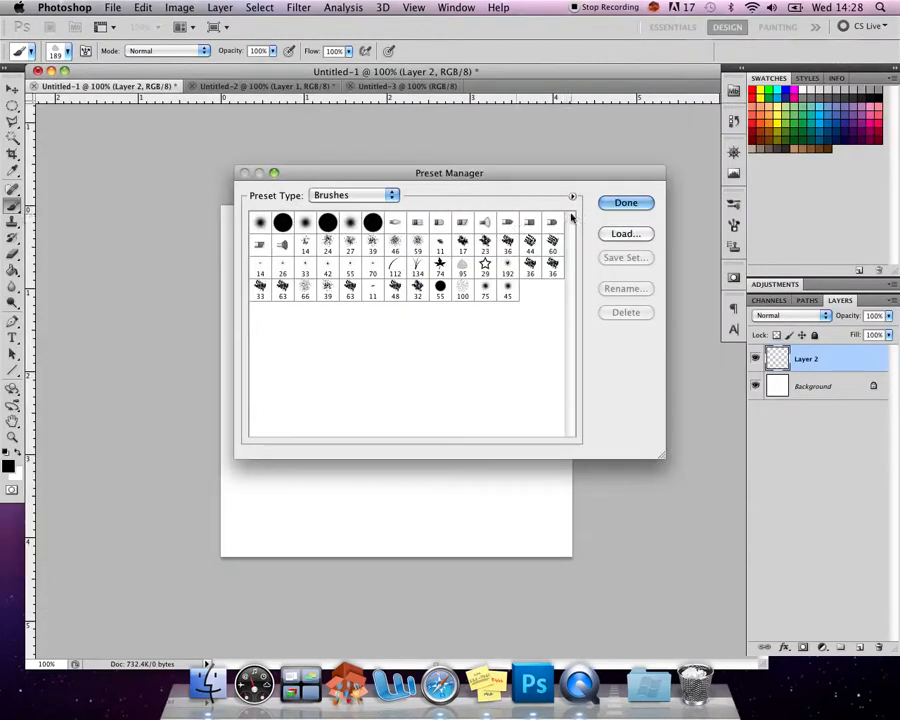
click(619, 234)
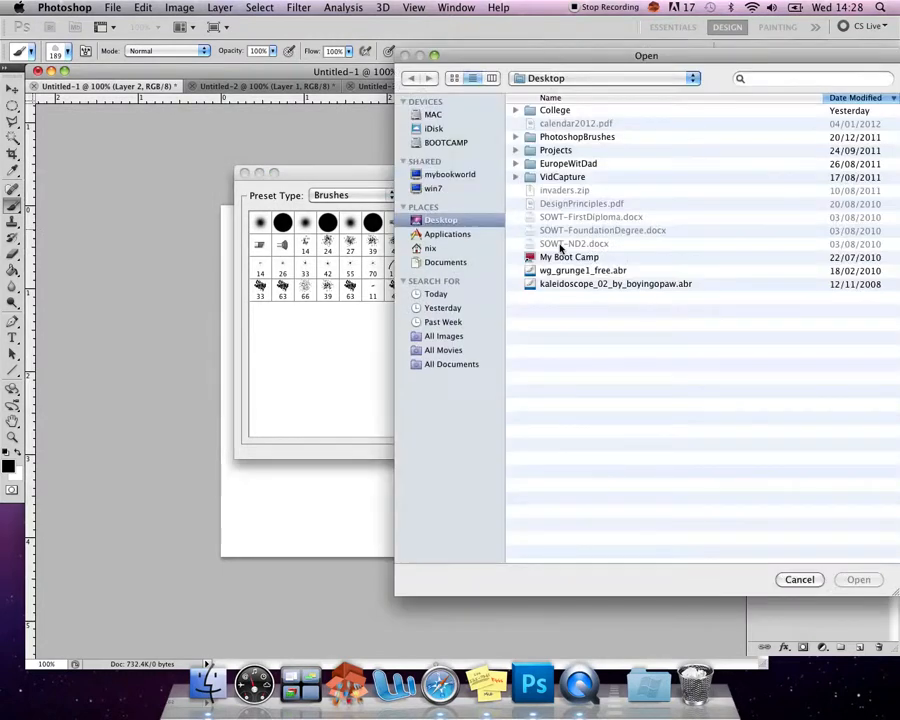
drag(562, 283, 563, 270)
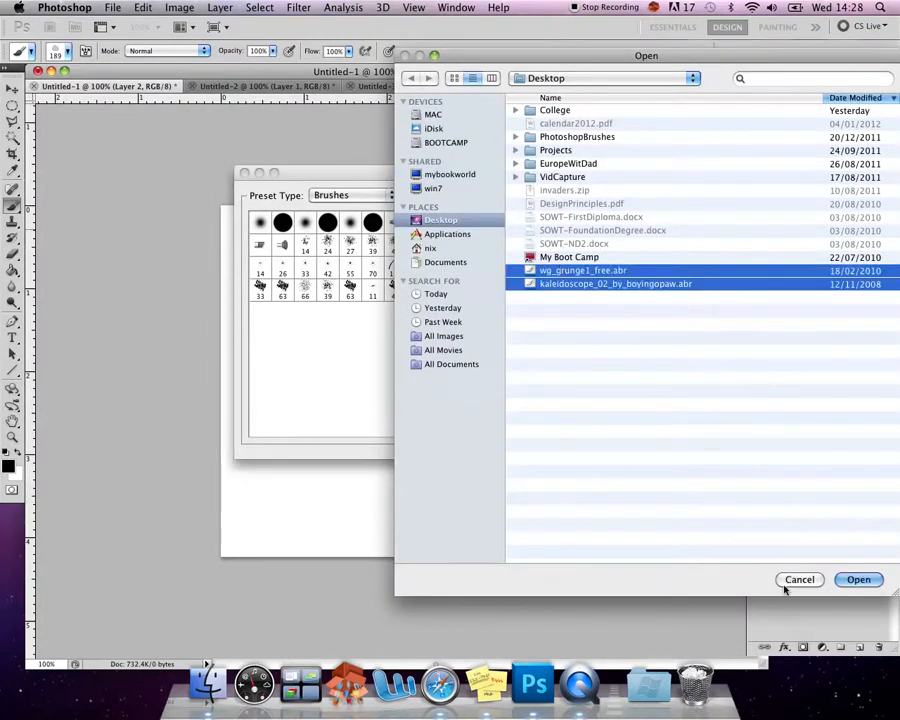
click(858, 579)
click(619, 206)
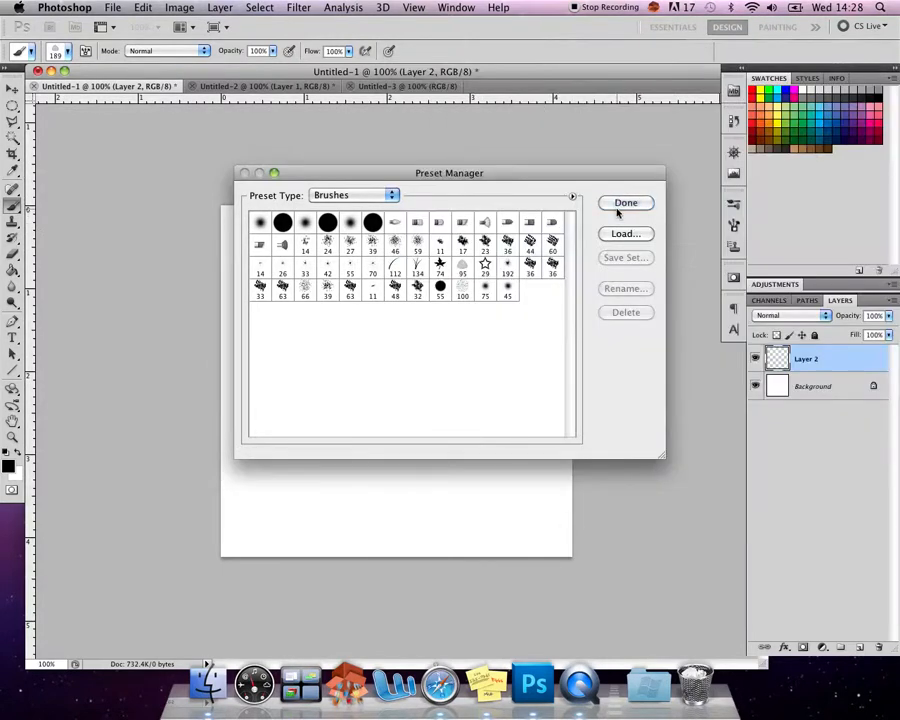
- Load the wg_grunge1_free.abr brush set into Photoshop from the desktop and open the brush presets
key(ctrl+Right)
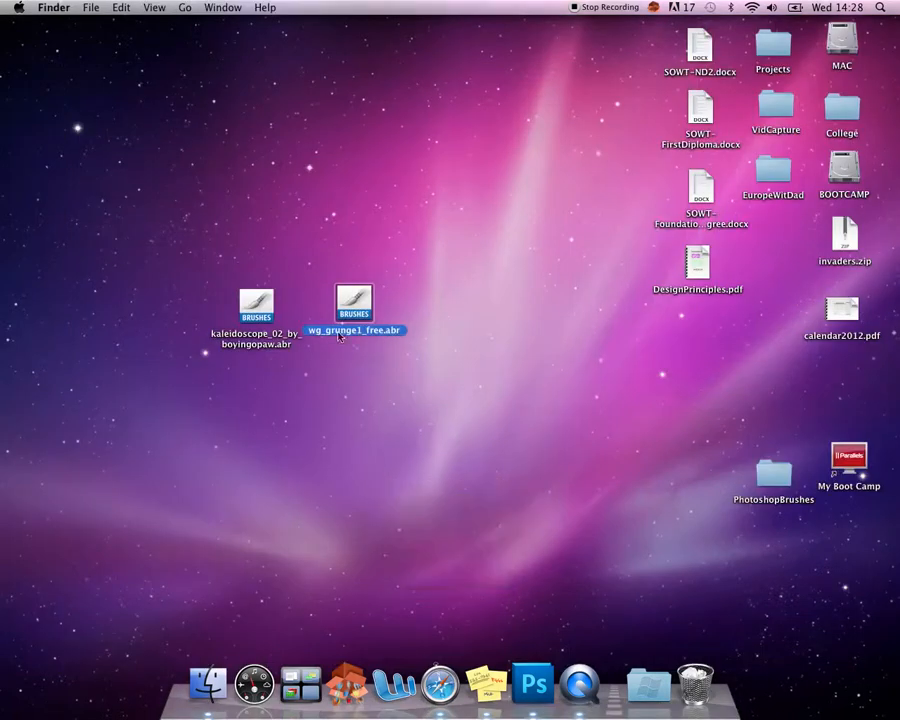
double_click(351, 328)
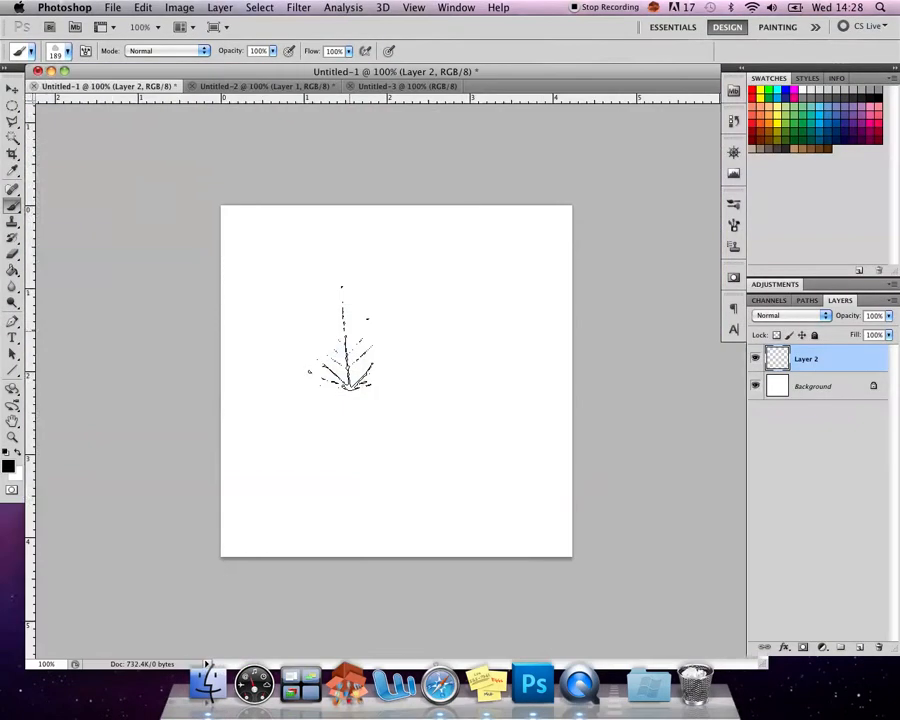
click(68, 56)
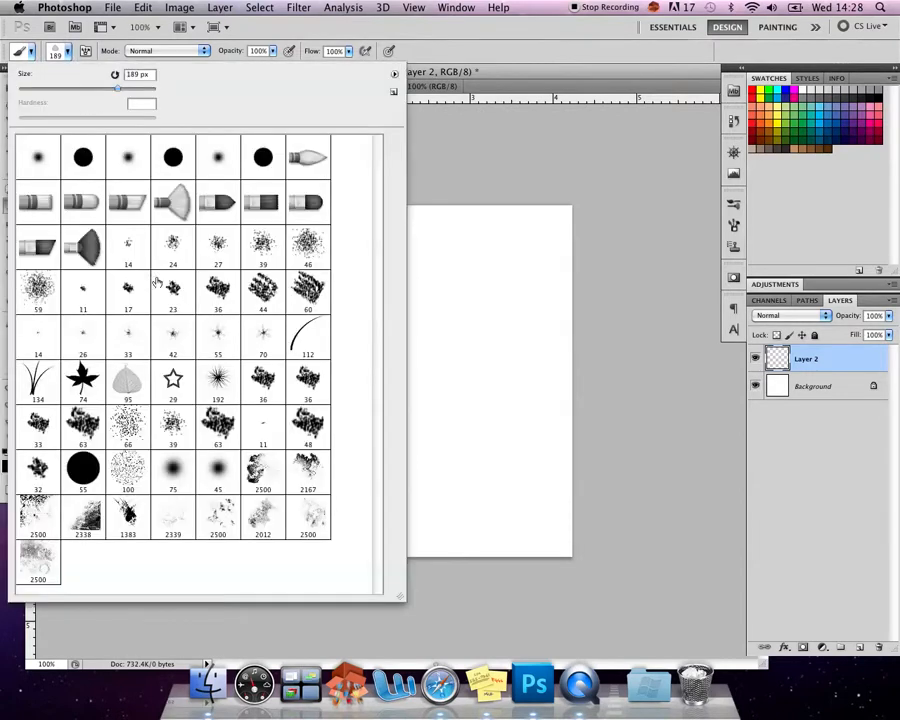
- Select the last 2500 px grunge brush in the second-to-last preset row and stamp it across the canvas on Layer 2
click(295, 525)
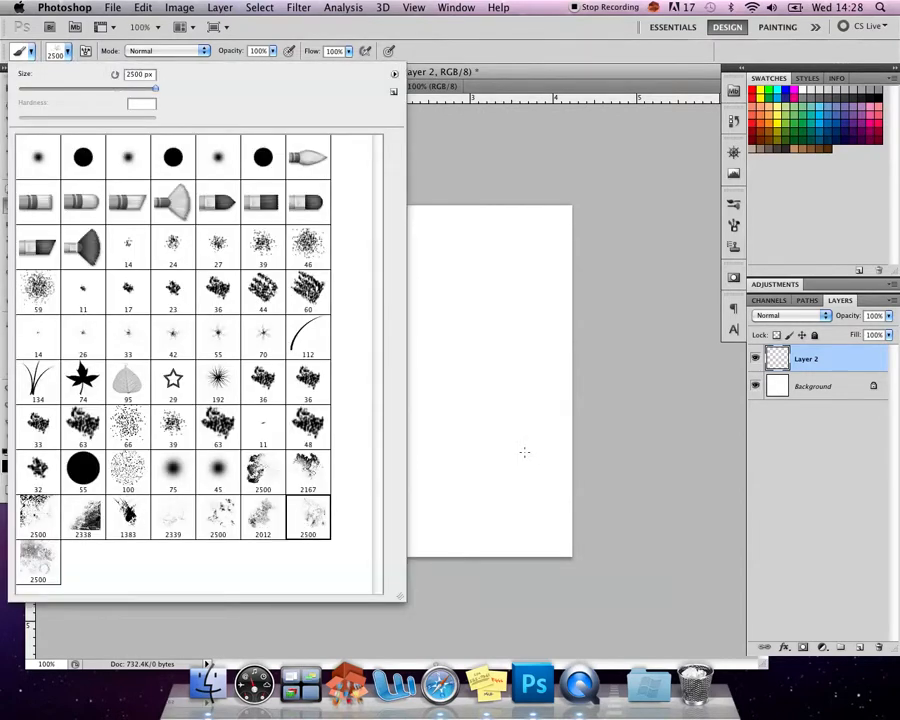
click(530, 451)
click(490, 454)
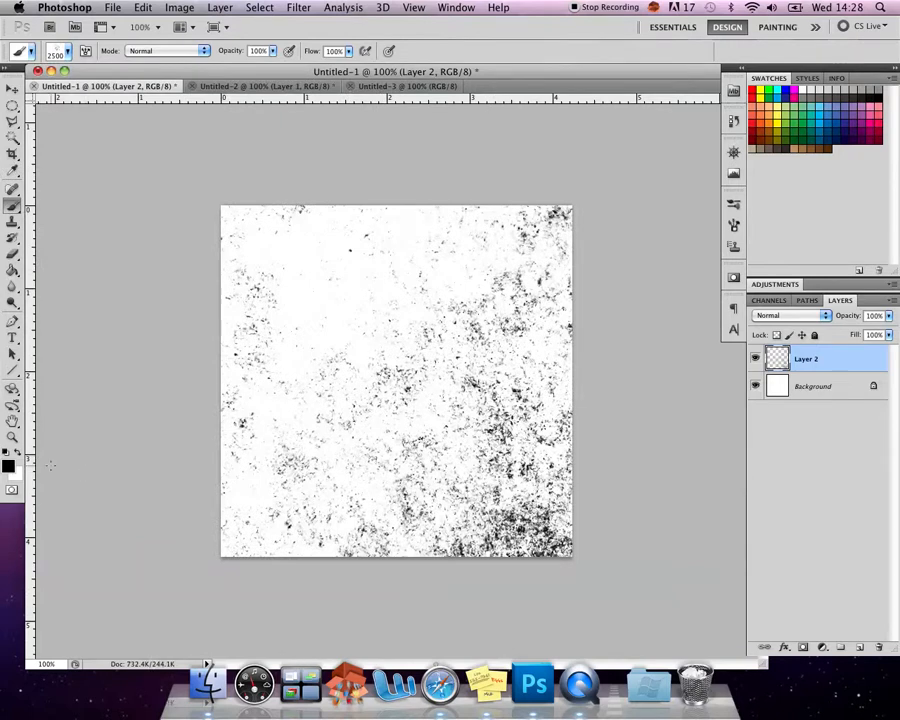
- Load the kaleidoscope_02_by_boyingopaw.abr brush set into Photoshop from the desktop and open the brush presets
key(ctrl+Right)
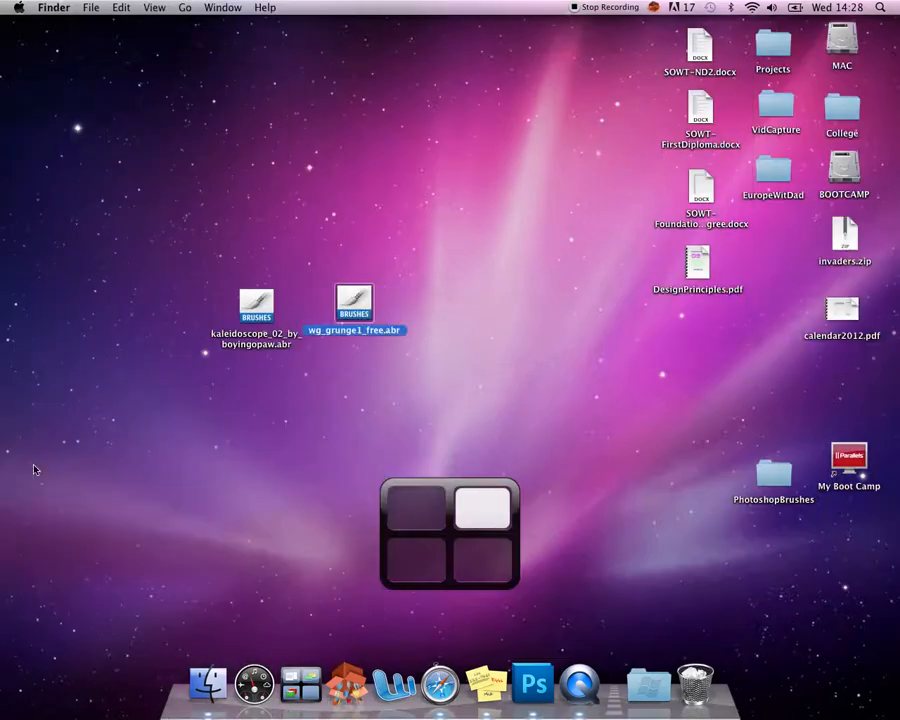
double_click(250, 340)
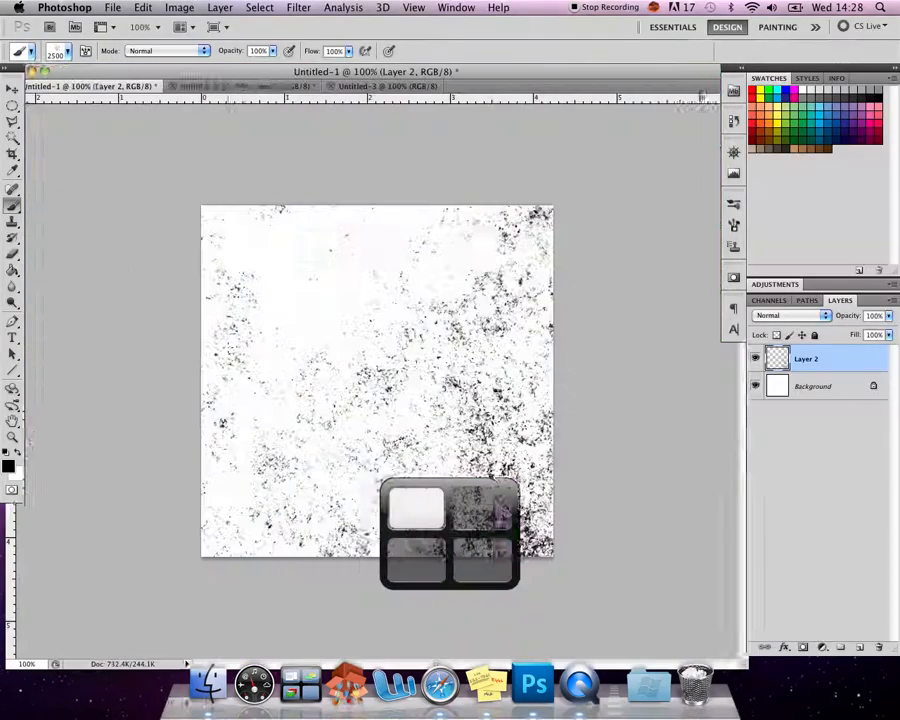
click(68, 51)
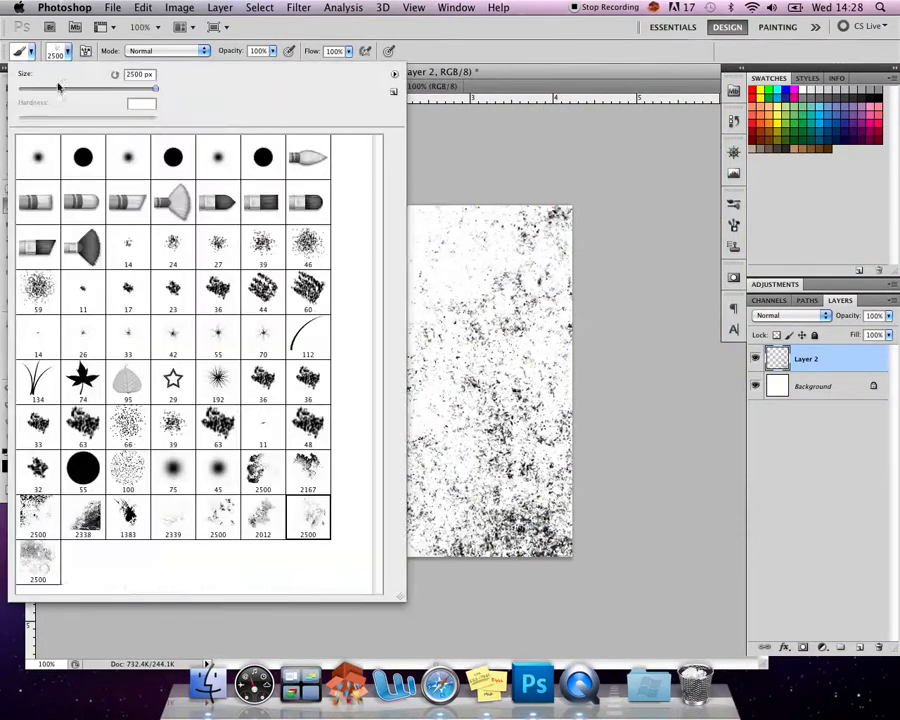
- Select the 400 px kaleidoscope brush just before the 383 px one and stamp it in blue 2d26bc at the canvas centre on Layer 2
double_click(263, 560)
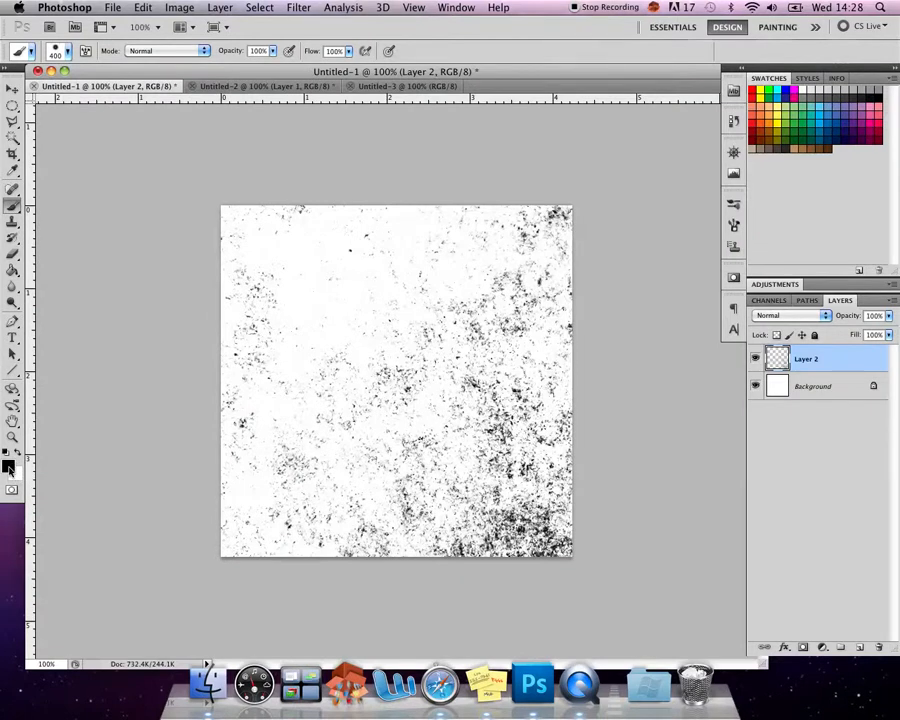
click(8, 467)
click(700, 320)
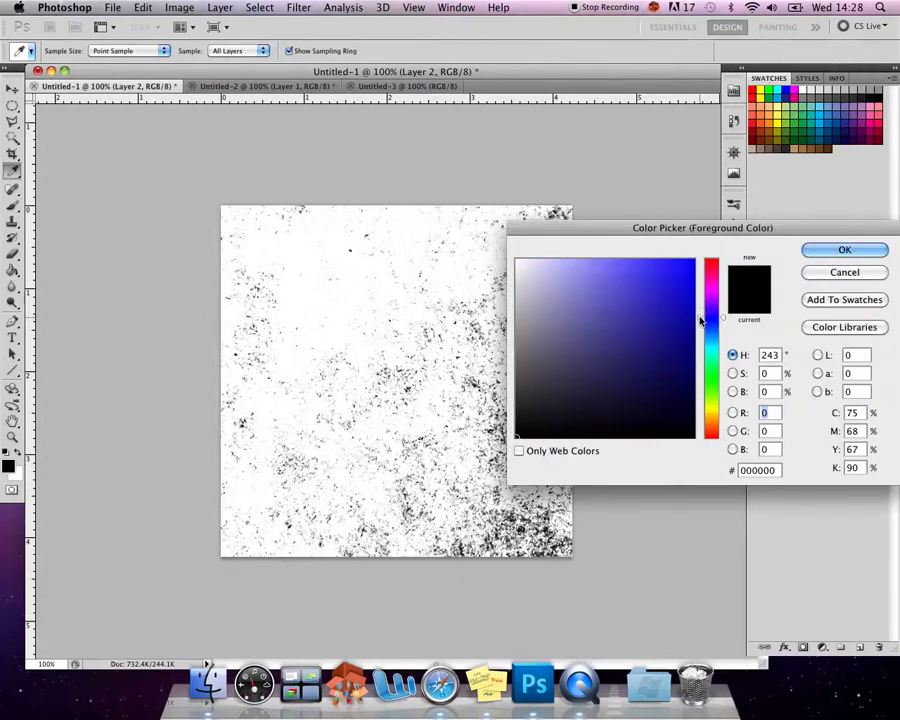
drag(680, 300, 658, 305)
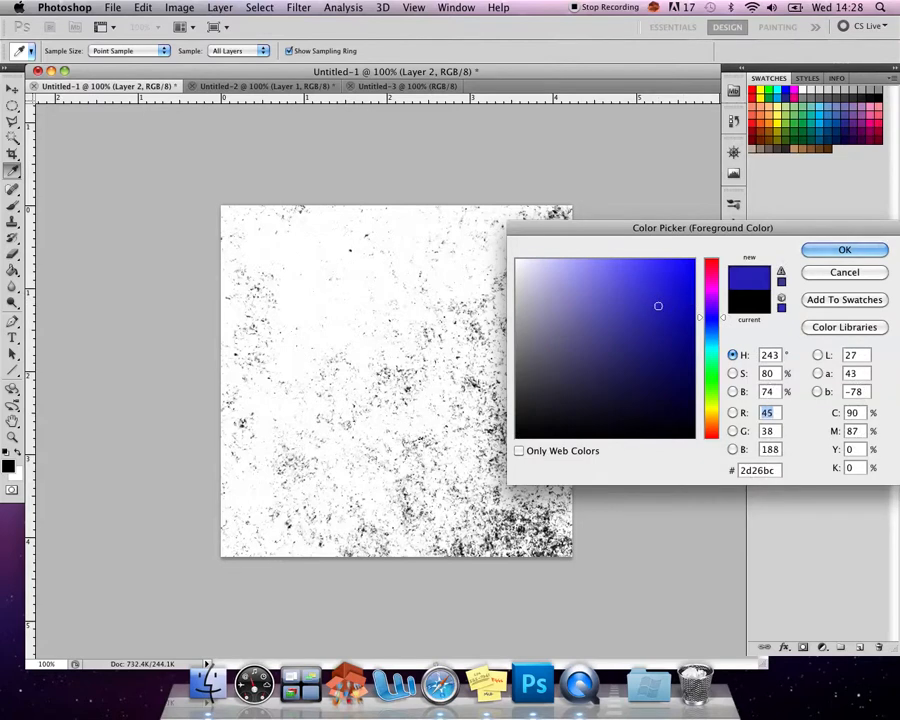
click(866, 248)
click(397, 381)
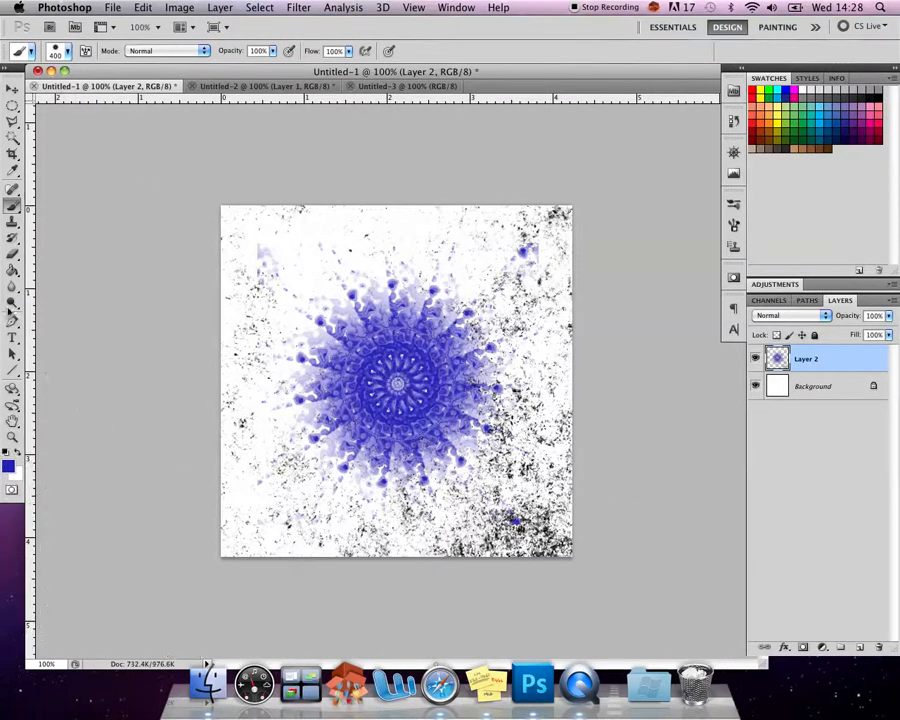
- Add a new layer above Layer 2 and set the foreground colour to olive green b0bc26
click(858, 648)
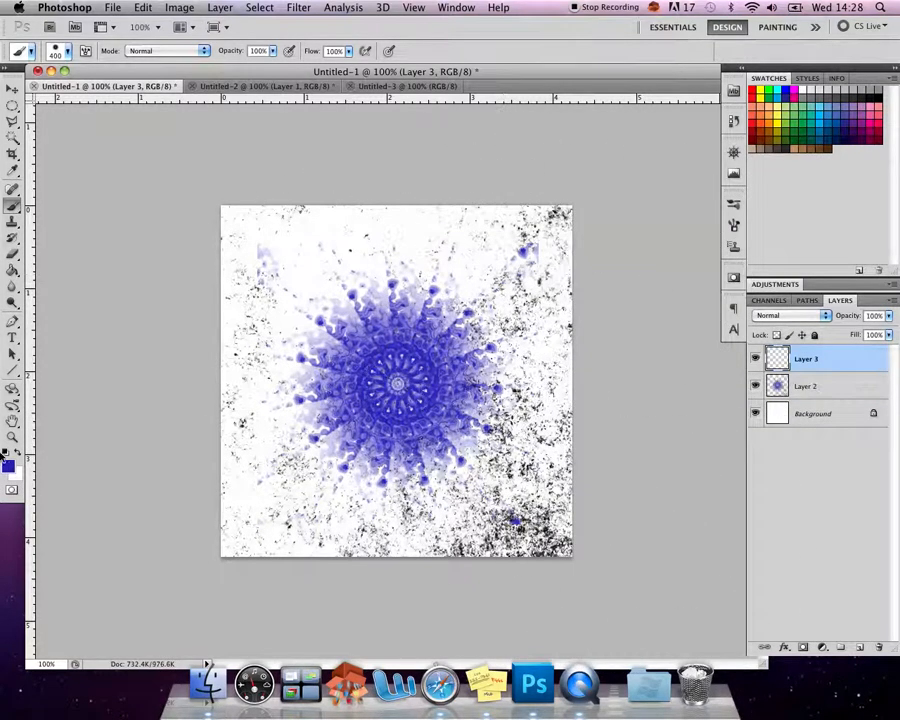
click(9, 466)
drag(712, 318, 720, 406)
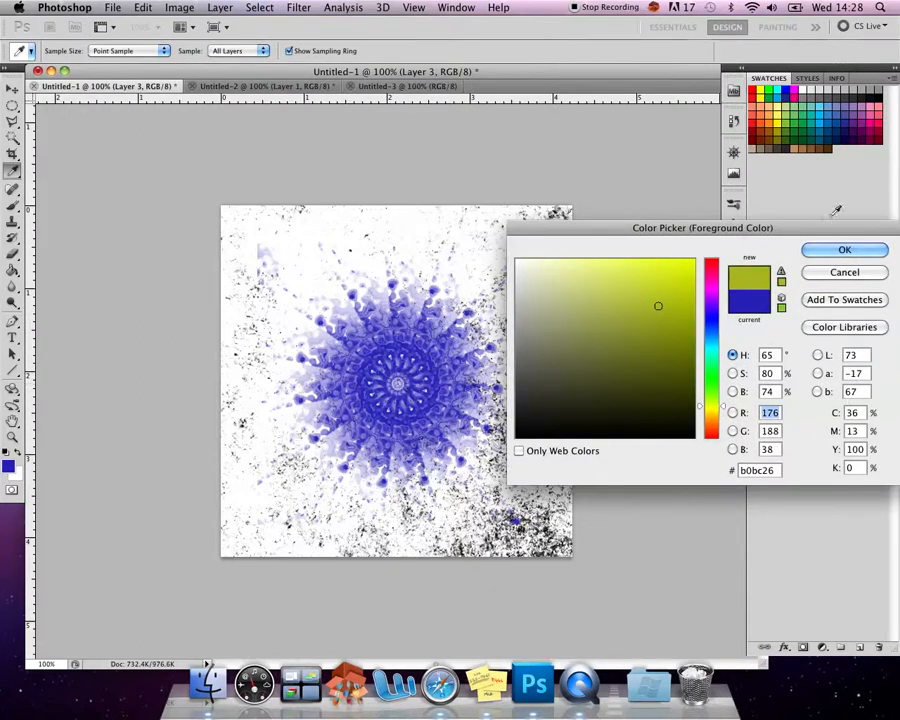
click(843, 251)
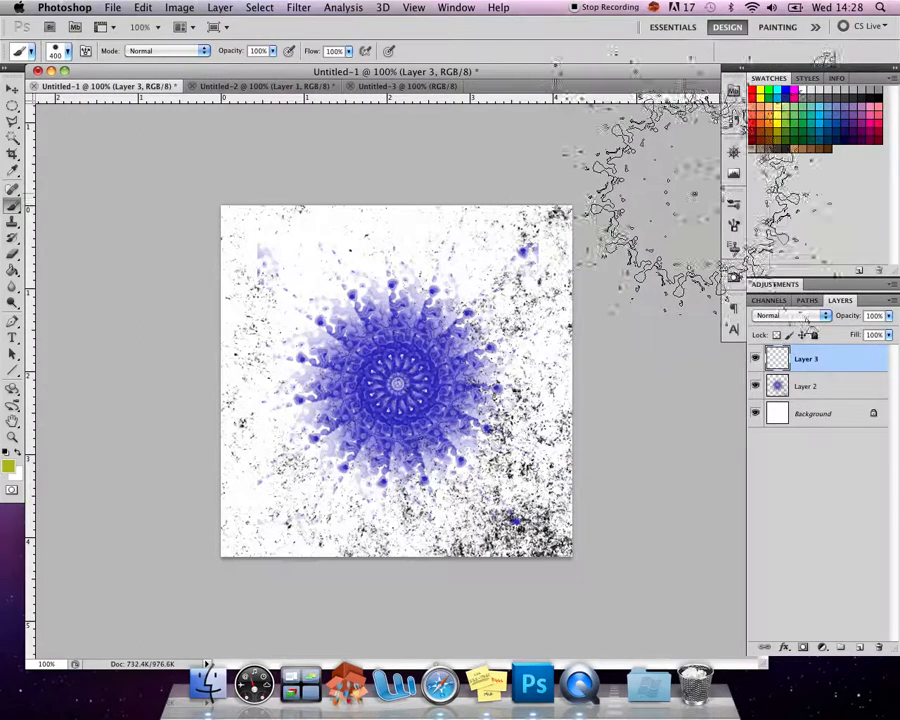
- Set the brush tip to a -45° angle at 404 px and stamp it over the blue kaleidoscope on Layer 3
click(346, 7)
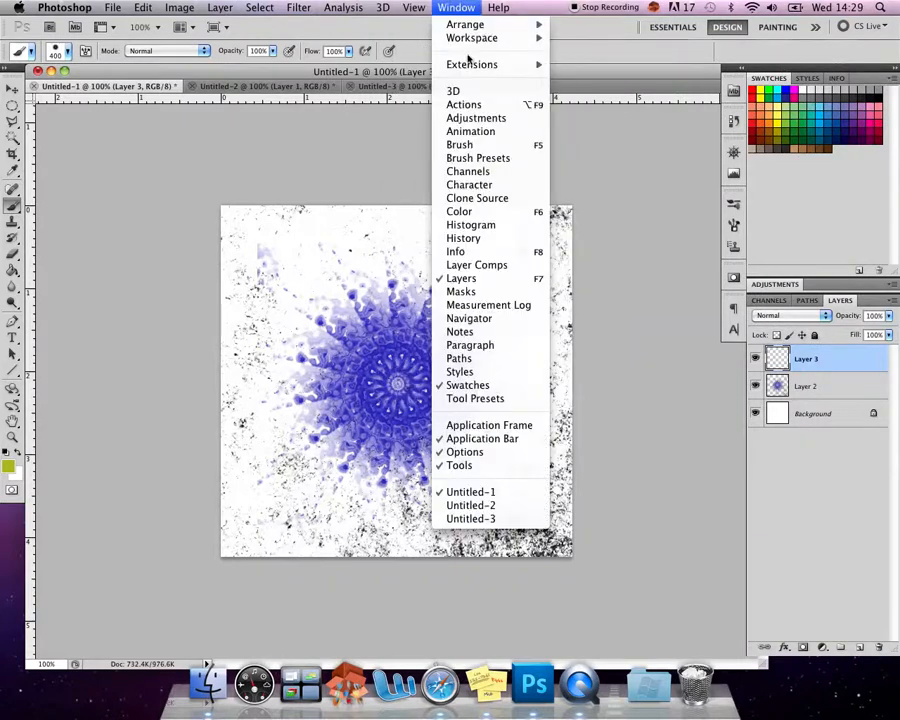
click(460, 145)
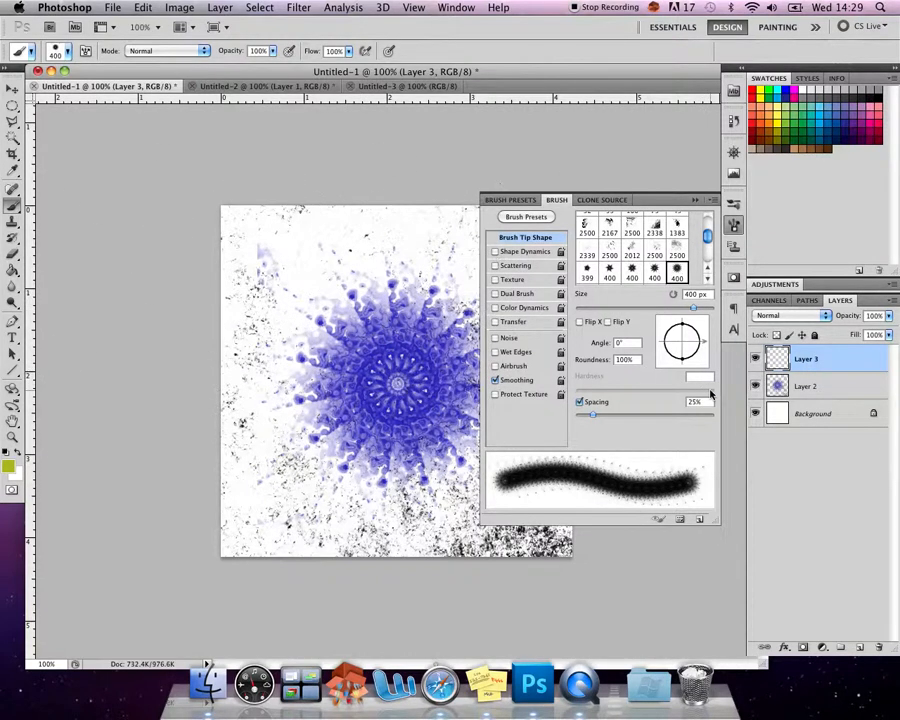
drag(705, 343, 695, 356)
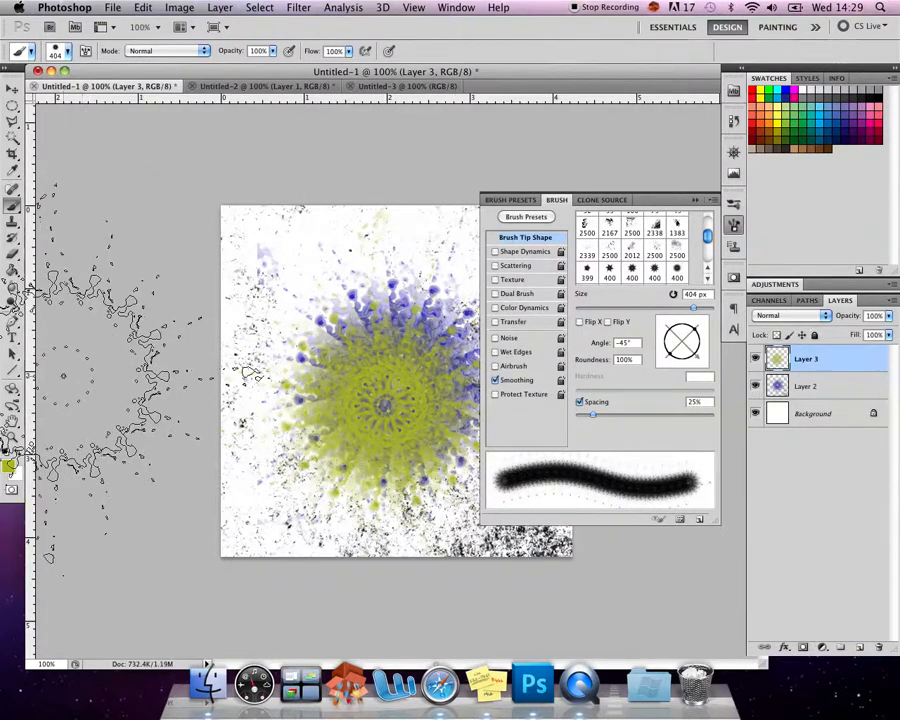
- Enlarge the brush preset picker and select the star-shaped 400 px brush right after the 229 px one
click(68, 53)
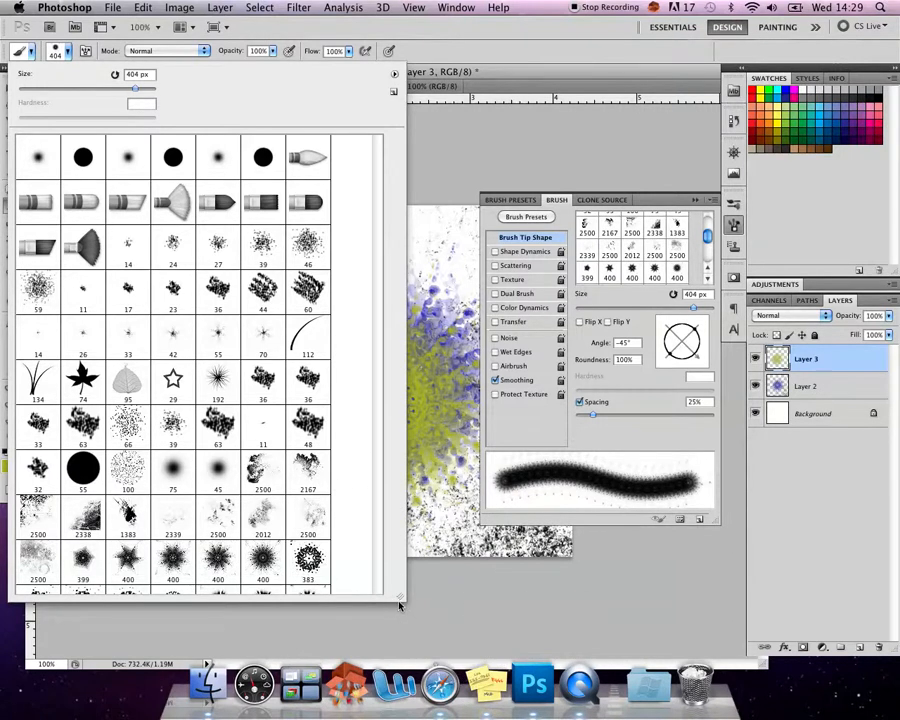
mouse_move(400, 601)
mouse_down()
mouse_move(396, 653)
mouse_move(446, 663)
mouse_move(435, 612)
mouse_up()
double_click(385, 555)
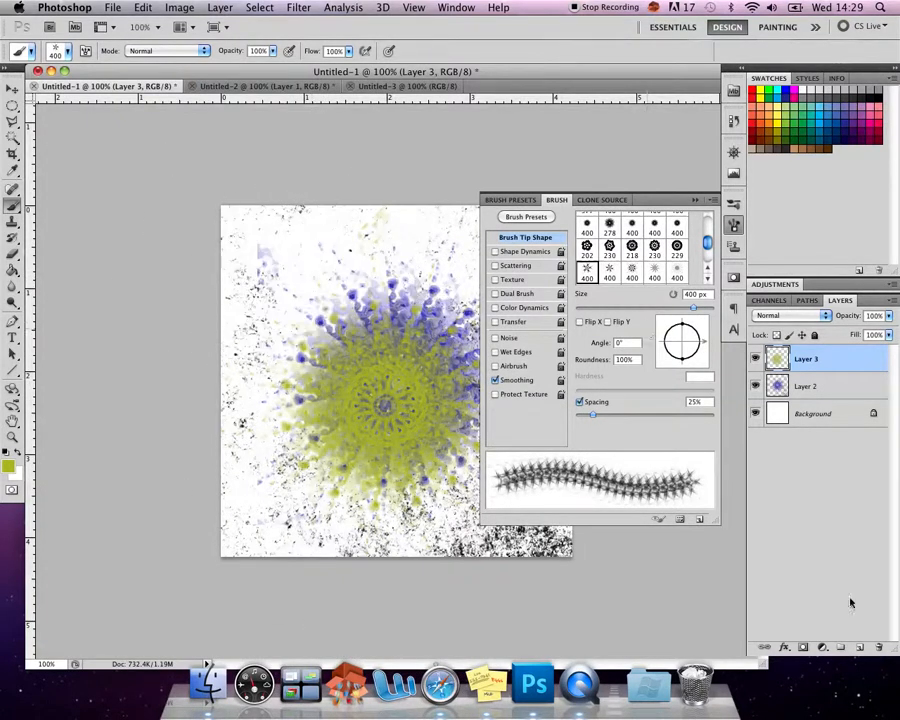
- Add a new layer above Layer 3 and stamp the star brush on it in bright red over the kaleidoscope
click(860, 648)
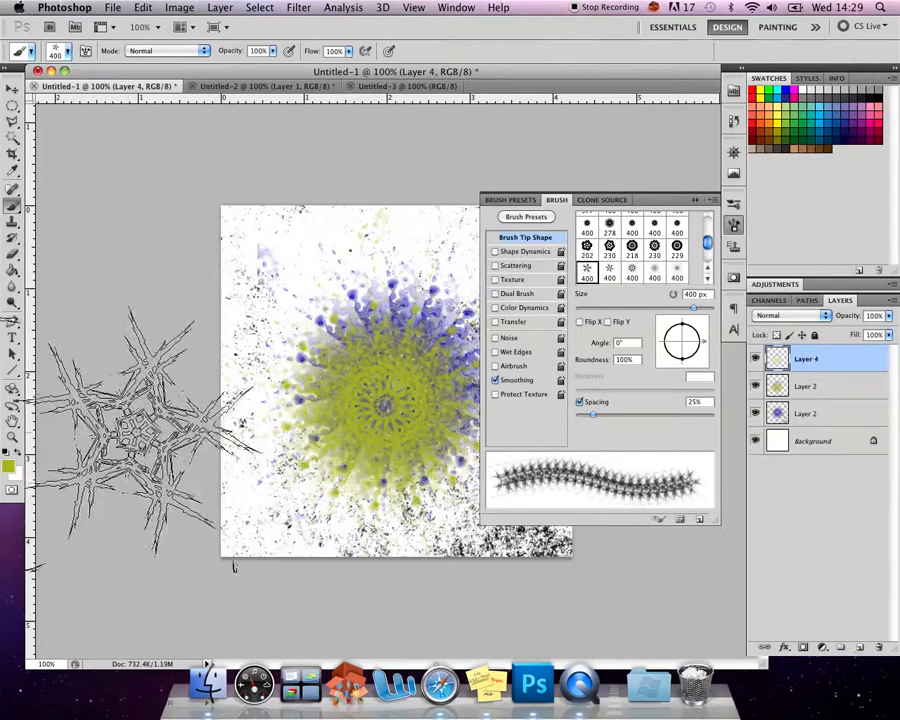
click(10, 467)
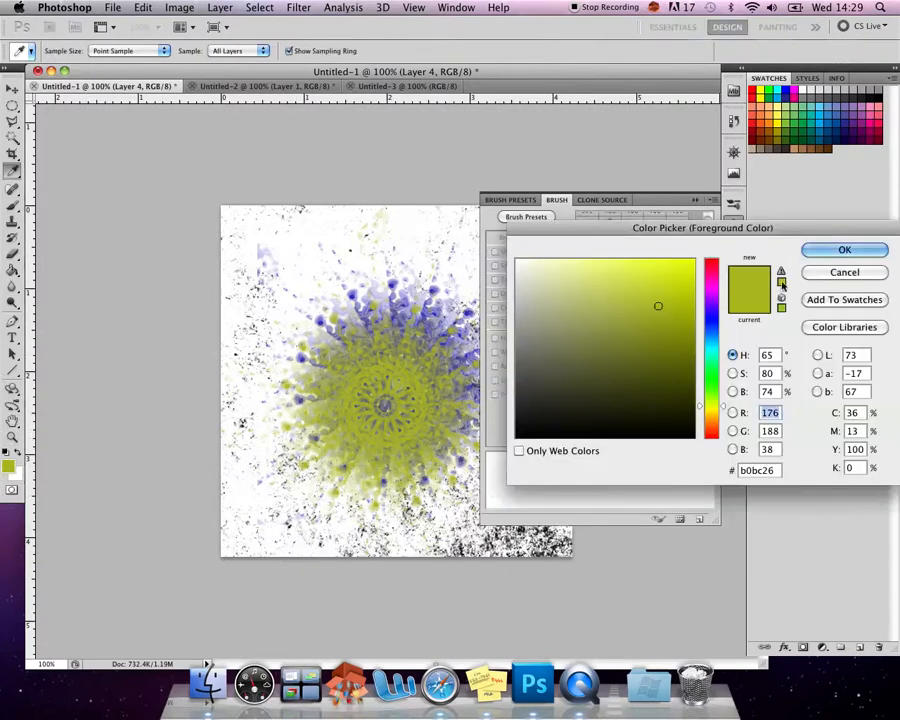
click(712, 261)
click(693, 259)
click(844, 249)
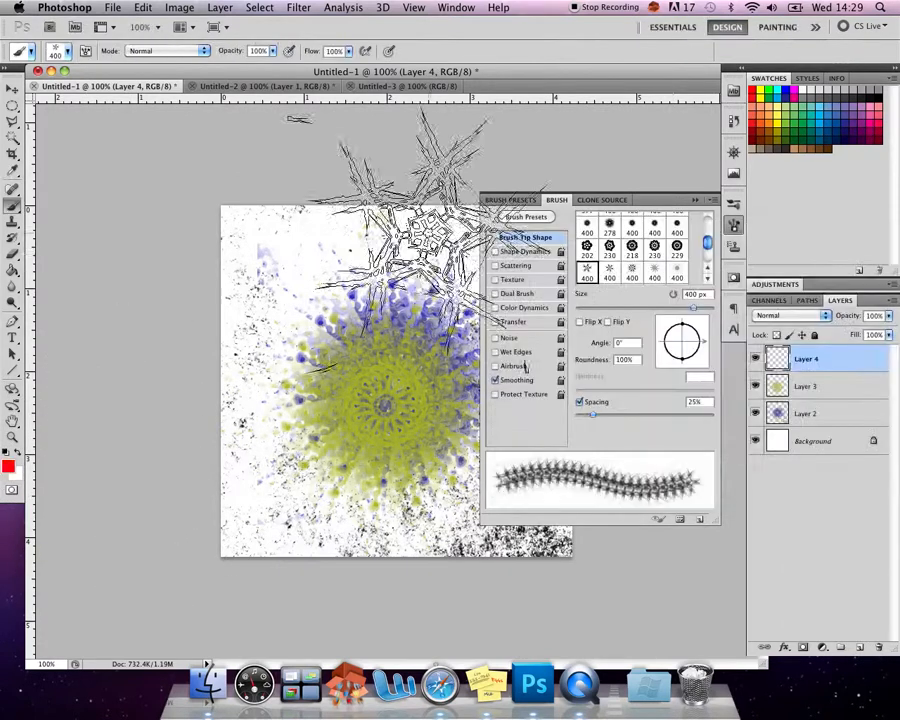
click(360, 326)
click(362, 324)
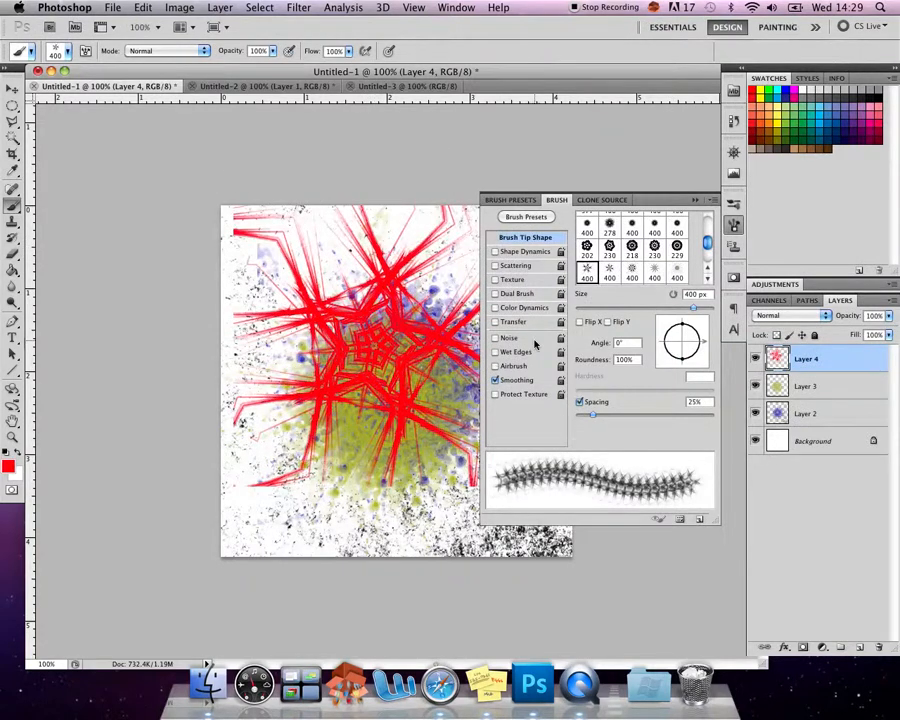
- Set the foreground colour to yellow, rotate the brush tip to -22° and stamp it over the red star
click(10, 466)
drag(704, 419, 710, 412)
key(Return)
mouse_move(700, 343)
mouse_down()
mouse_move(699, 335)
mouse_move(699, 349)
mouse_up()
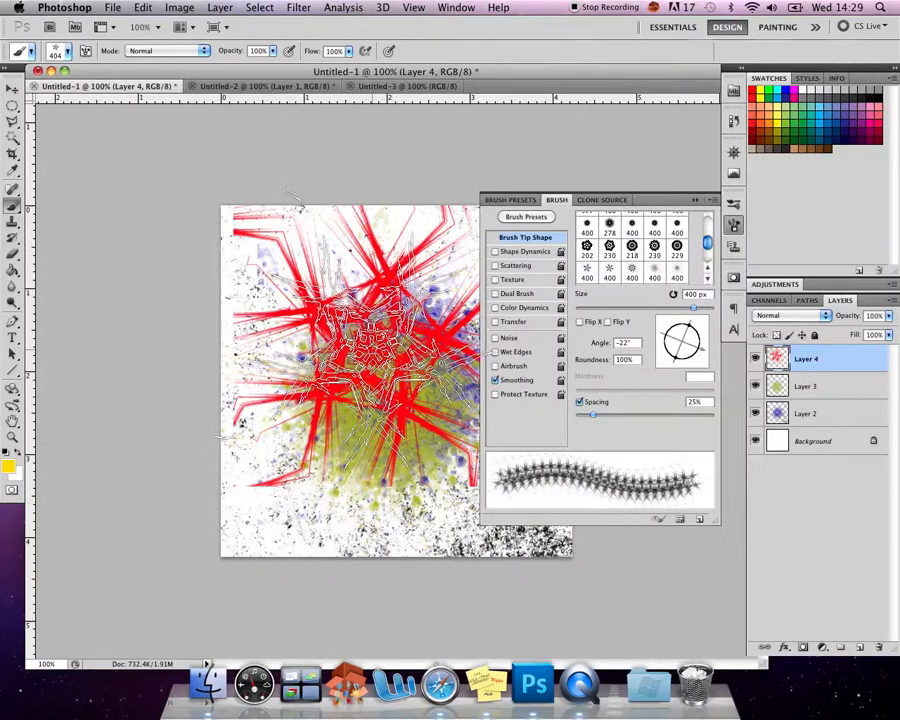
click(370, 333)
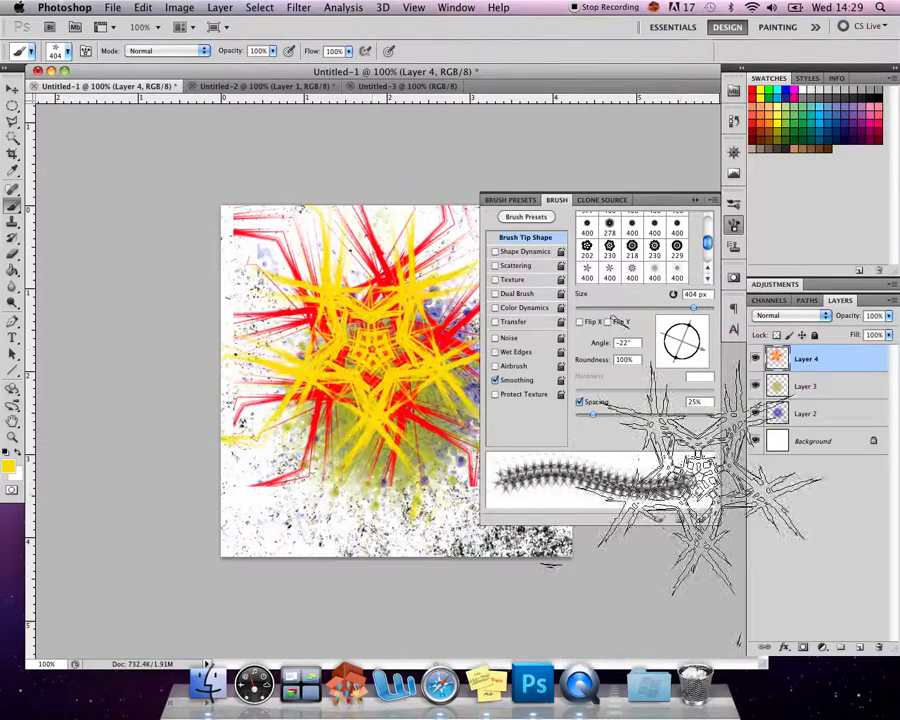
- Stamp the star brush over the yellow star in lime green b4ff00 at a -53° tip angle and collapse the brush settings
click(8, 466)
mouse_move(711, 413)
mouse_down()
mouse_move(707, 420)
mouse_move(707, 399)
mouse_up()
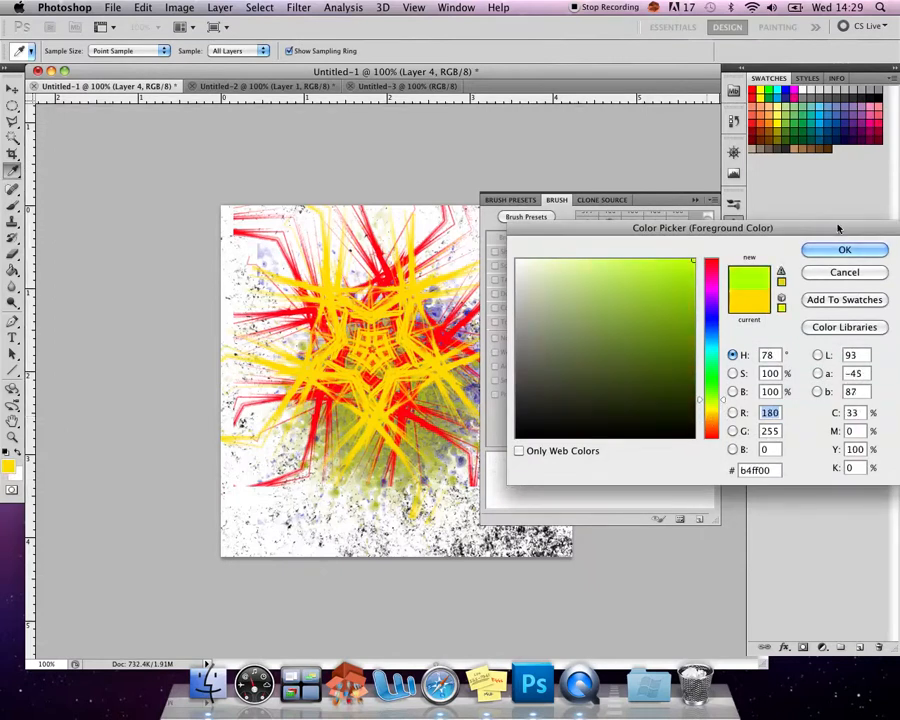
click(841, 249)
drag(694, 352, 691, 355)
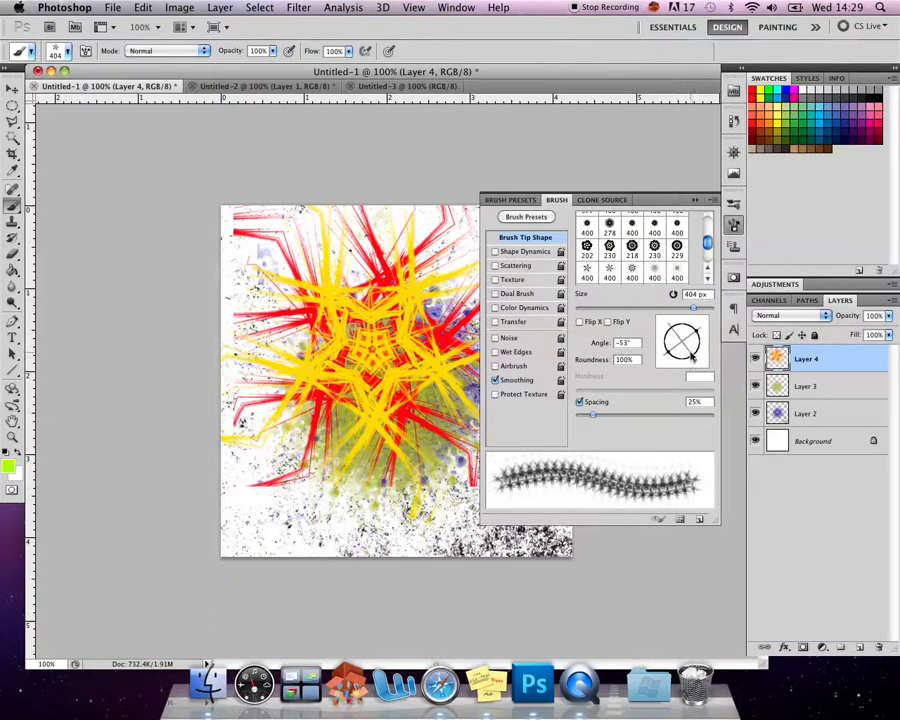
click(386, 362)
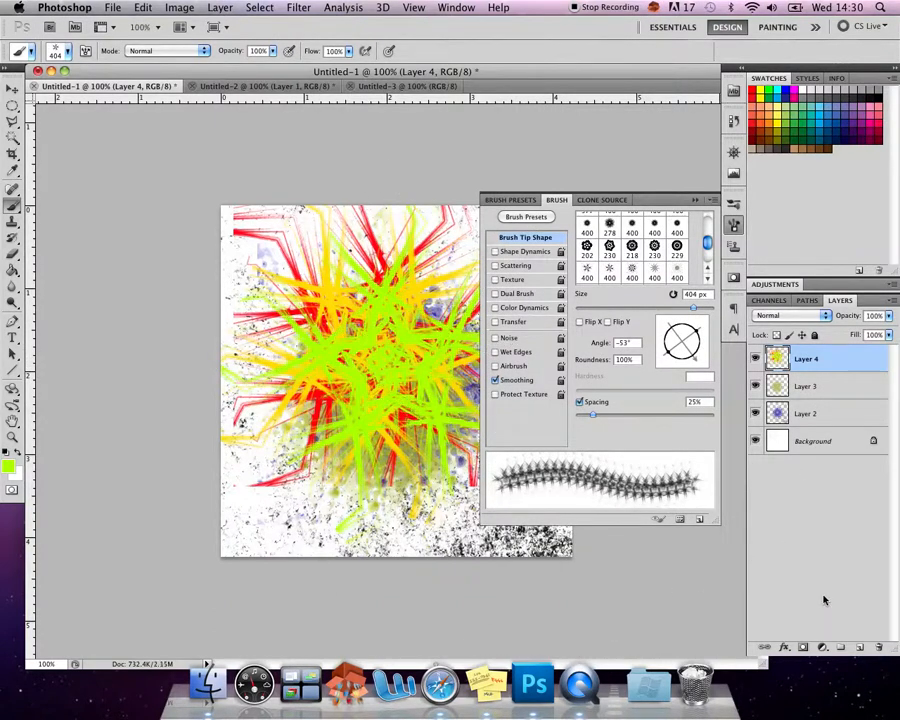
click(734, 226)
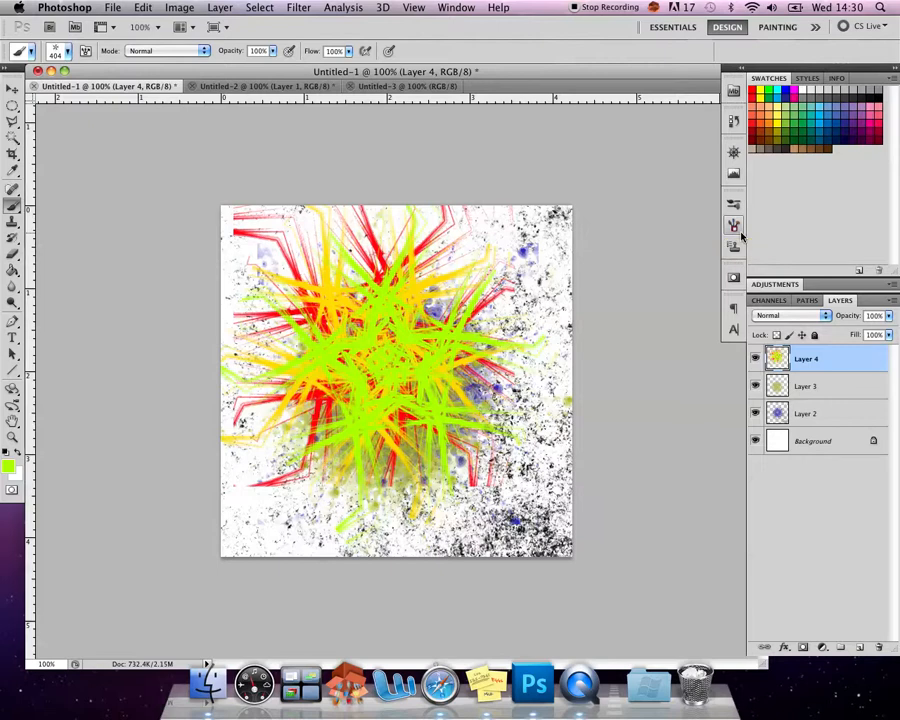
- Switch to the Untitled-2 document, select the 2012 px grunge brush and reset the foreground and background colours to their defaults
click(258, 87)
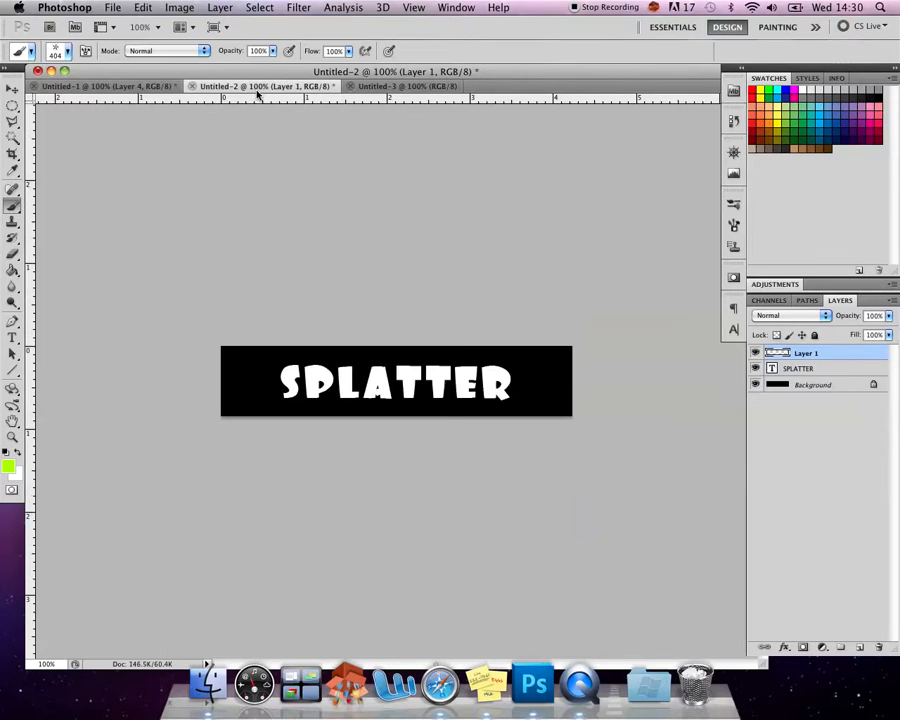
click(72, 55)
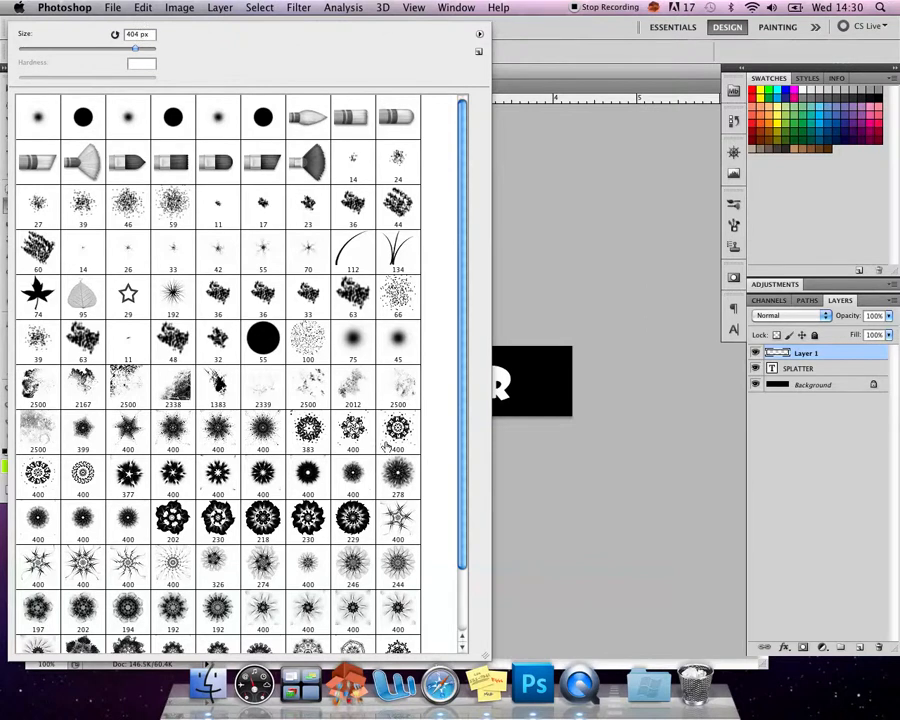
double_click(354, 393)
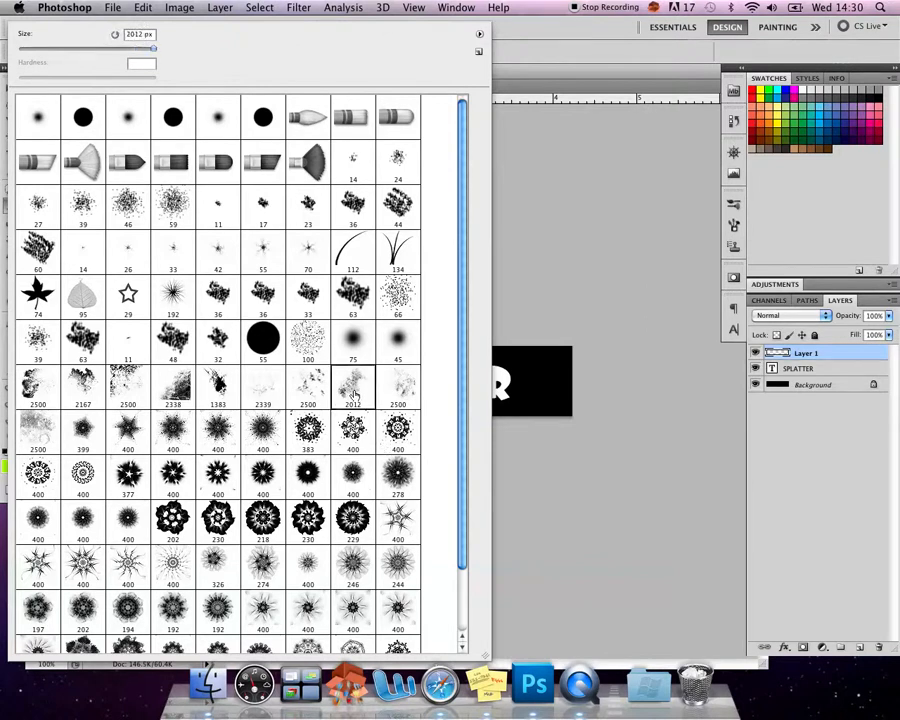
click(5, 452)
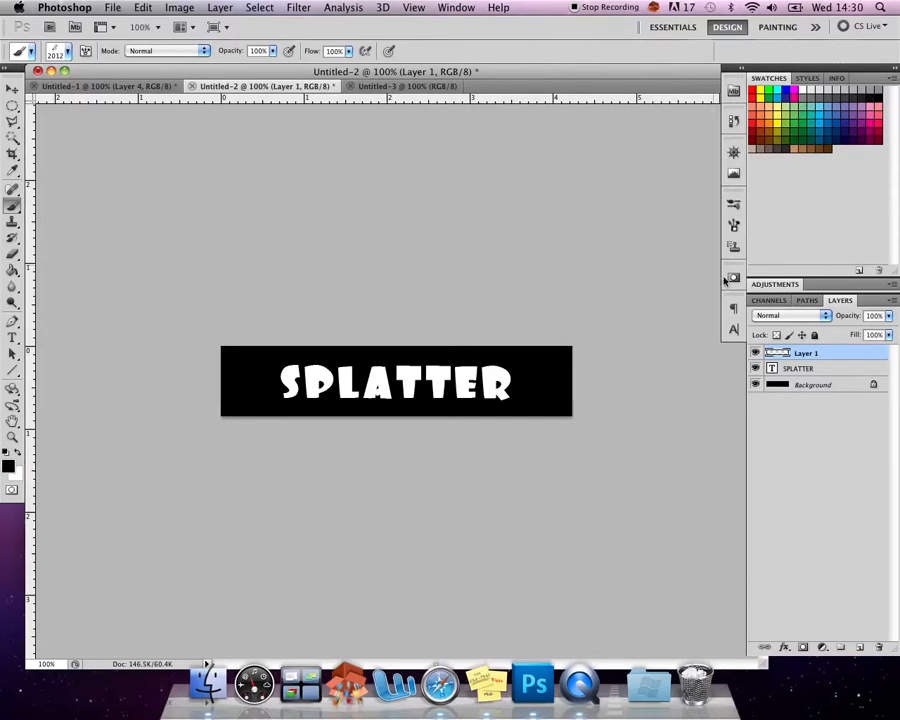
- Stamp the grunge brush in black over the SPLATTER text on Layer 1 and toggle the layer's visibility to compare
click(815, 385)
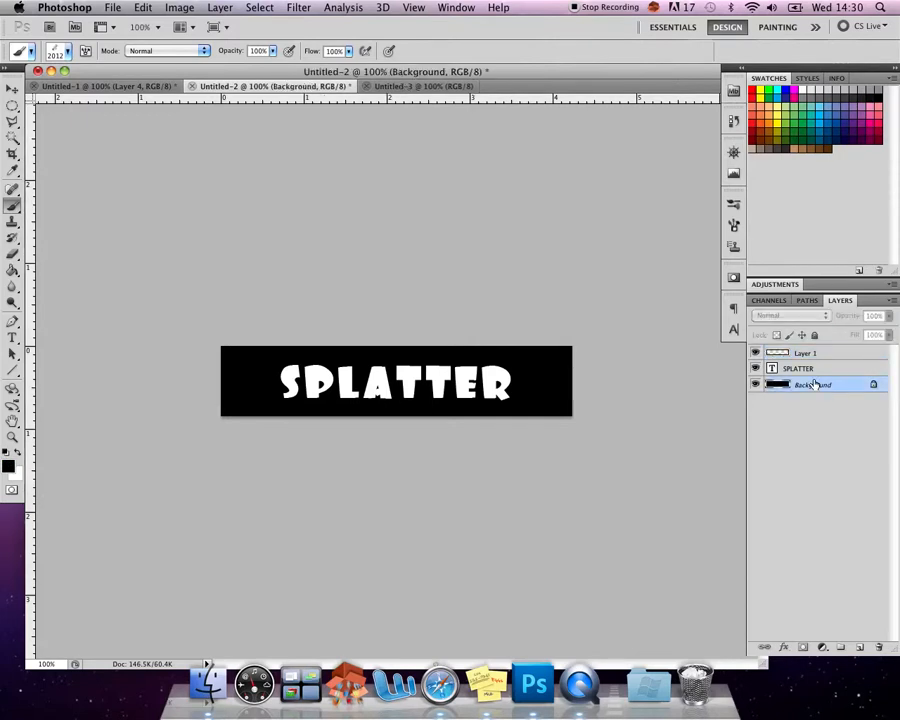
click(815, 370)
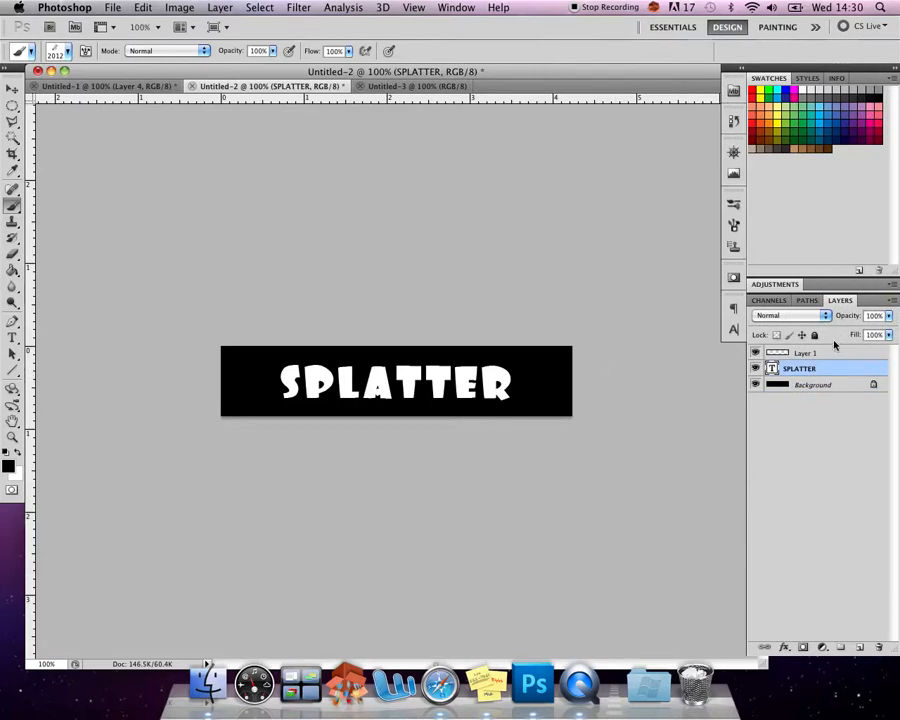
click(815, 356)
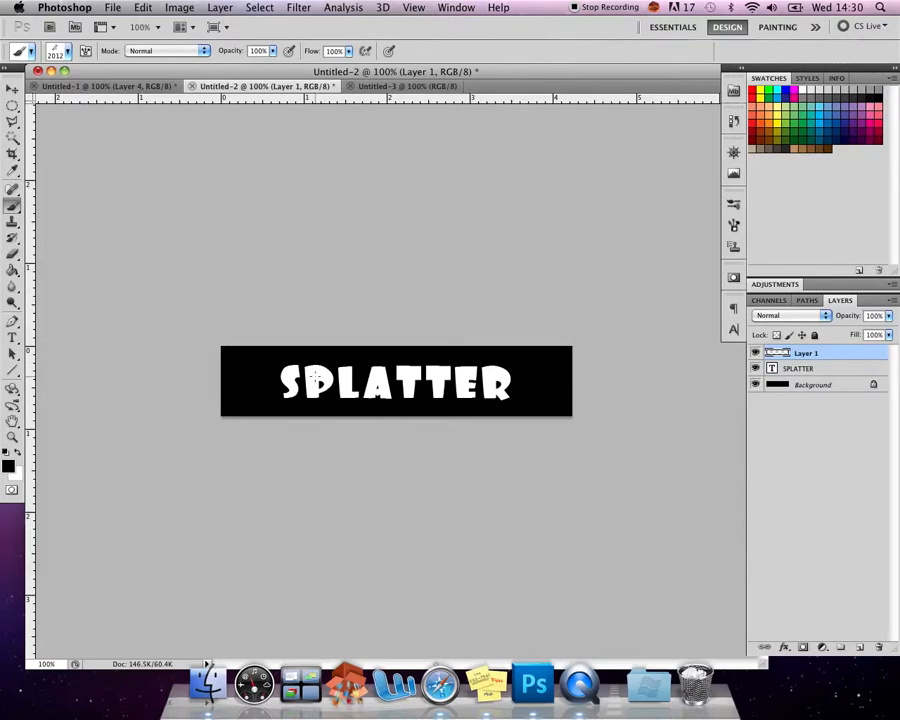
click(278, 402)
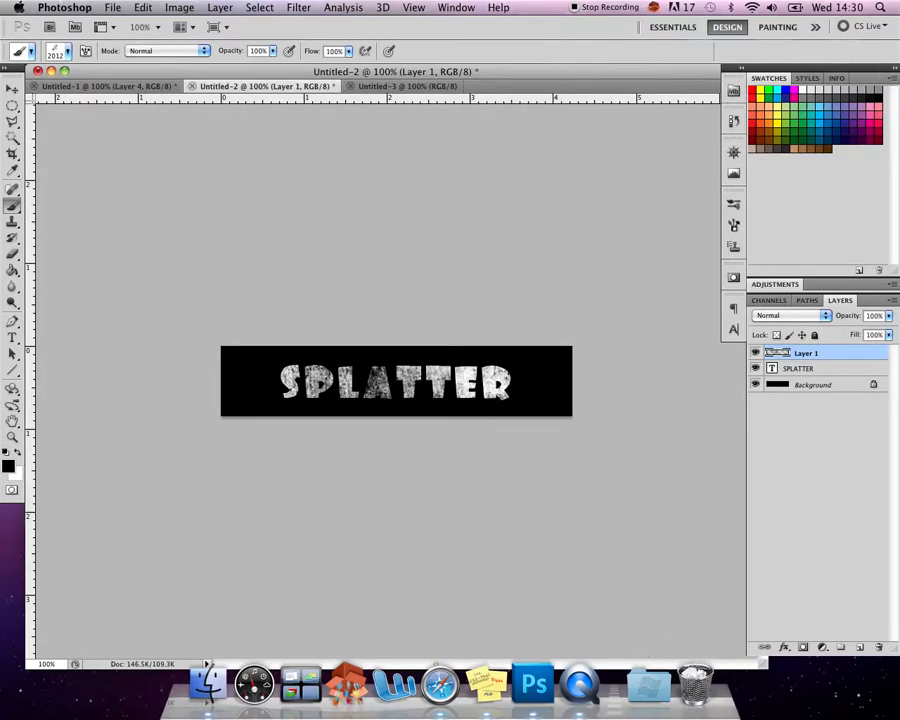
click(756, 354)
click(756, 355)
- Switch to the Untitled-3 document, choose the Gradient tool and look over the available gradient presets
click(376, 87)
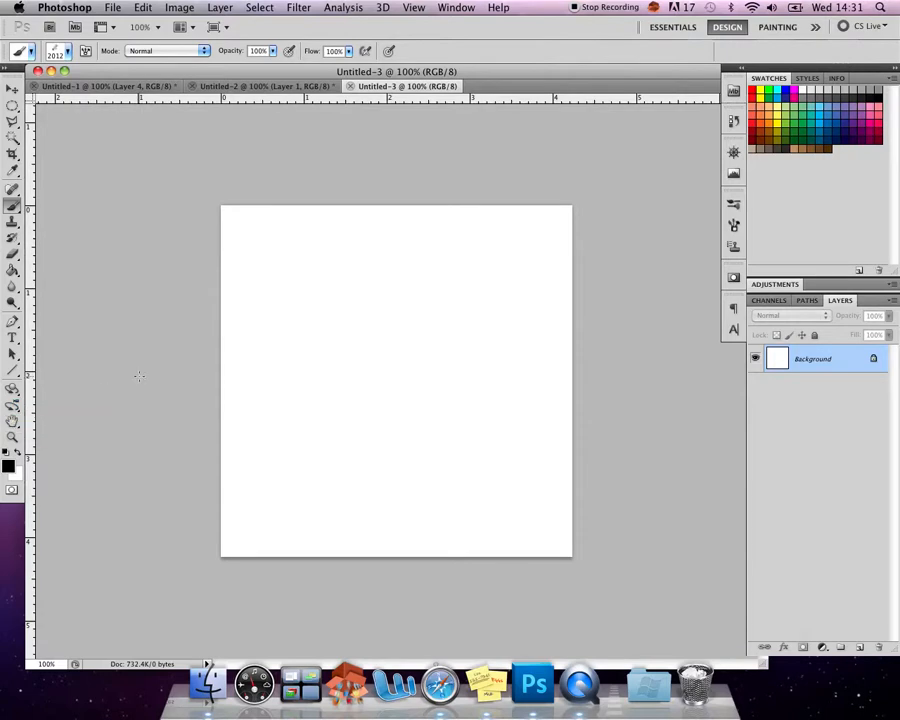
click(15, 271)
click(17, 273)
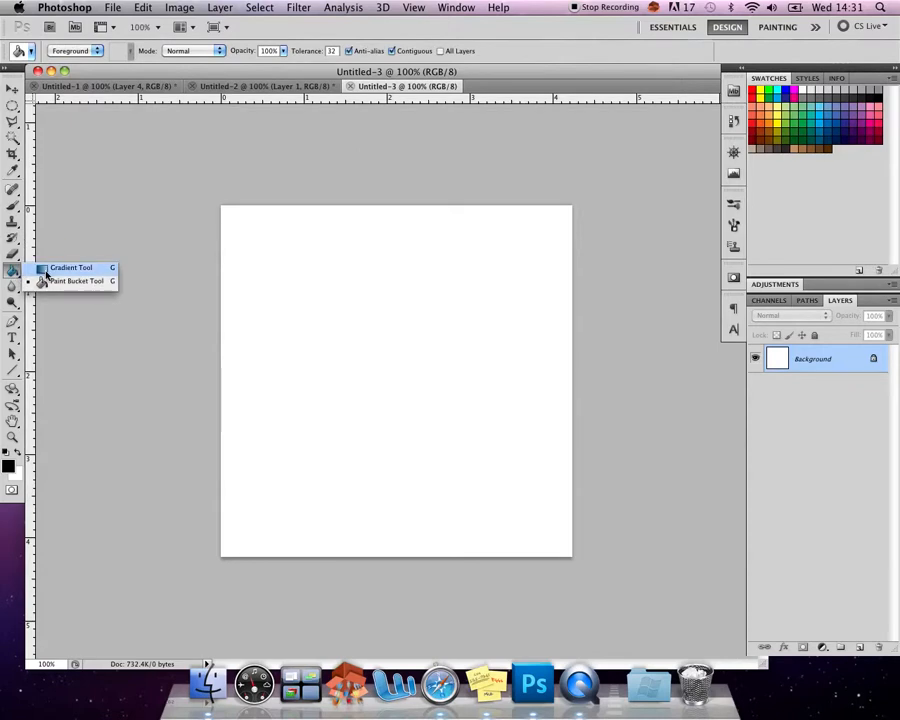
click(48, 270)
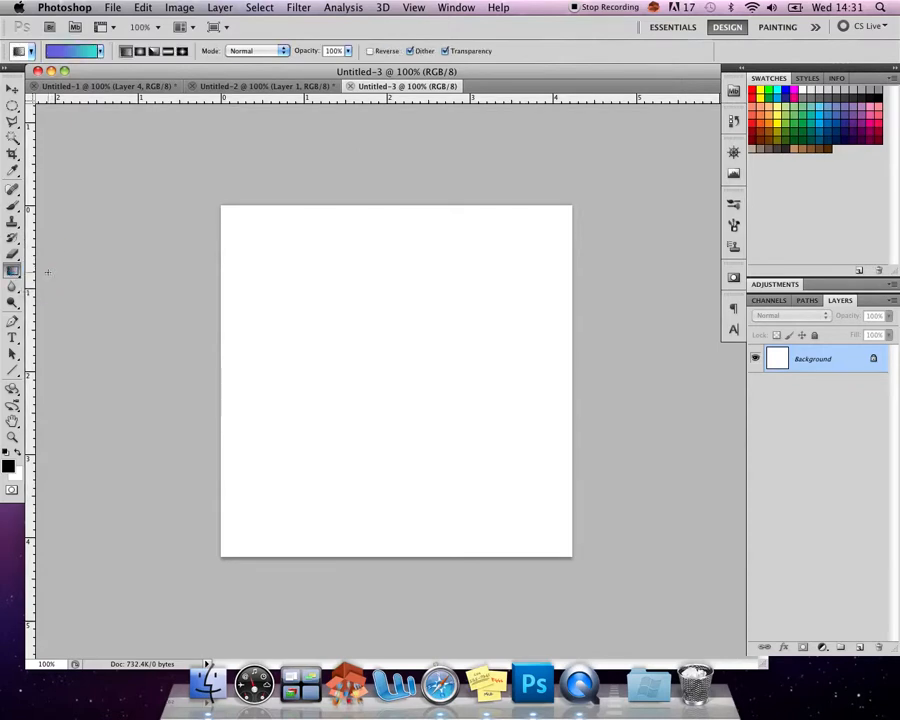
click(101, 50)
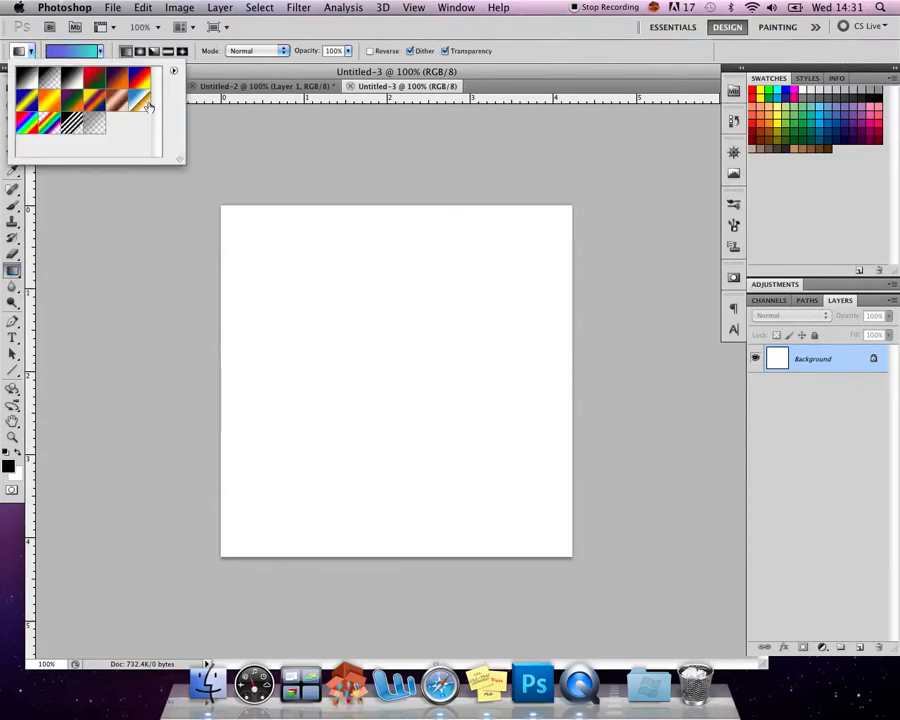
- Edit the current custom gradient by moving its violet stop to 0% and recolouring that stop to a pinker purple
click(62, 51)
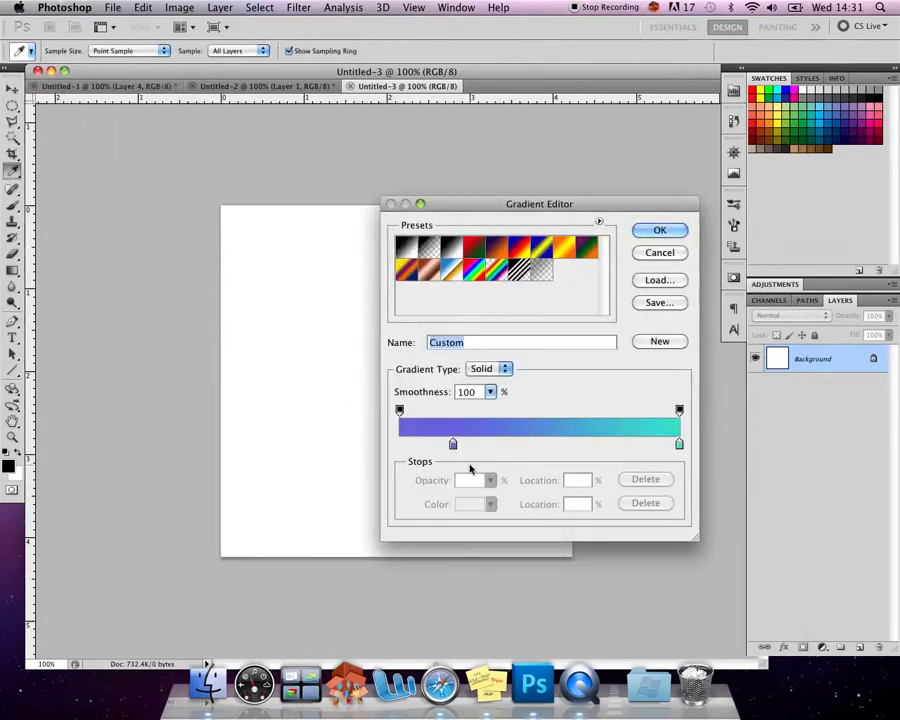
drag(452, 444, 385, 448)
click(470, 504)
drag(703, 313, 706, 298)
click(843, 250)
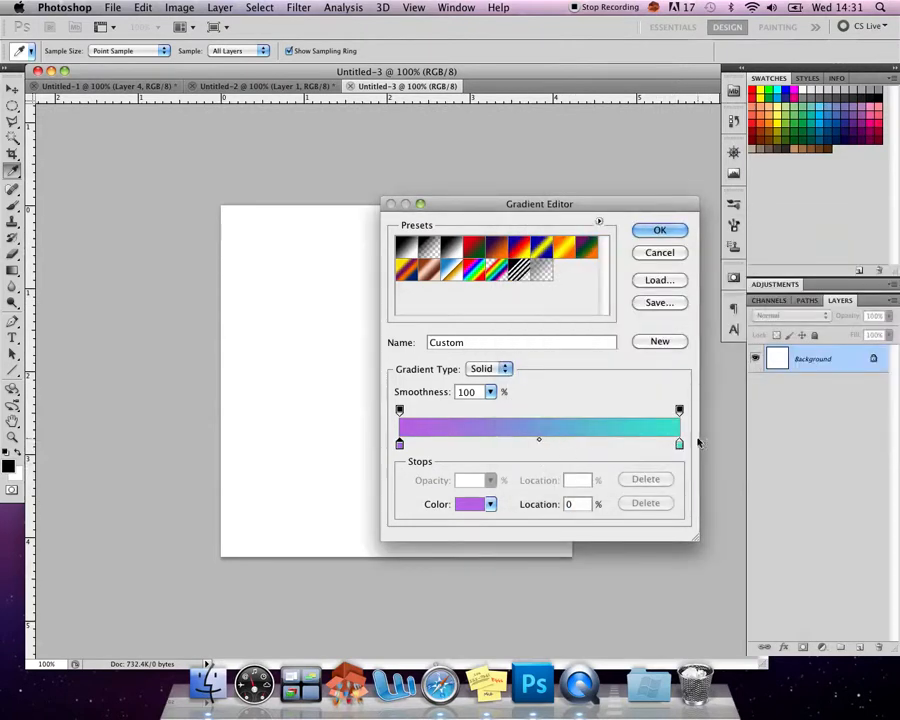
- Add two more purple stops to the gradient, one at about 85% and one at 73%
click(548, 448)
drag(549, 455, 637, 448)
click(679, 446)
click(603, 446)
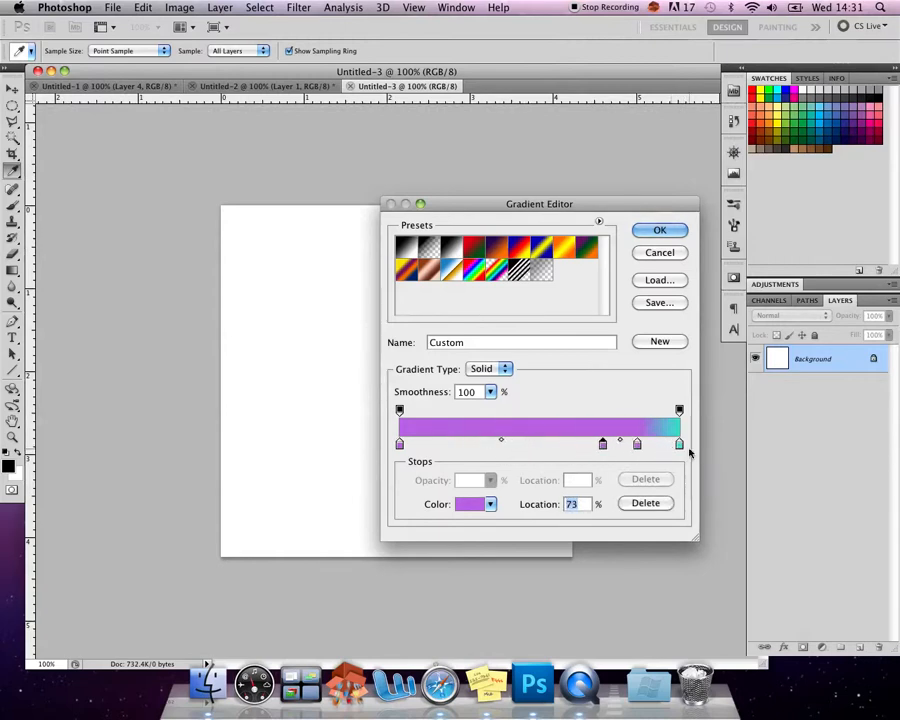
drag(683, 452, 622, 477)
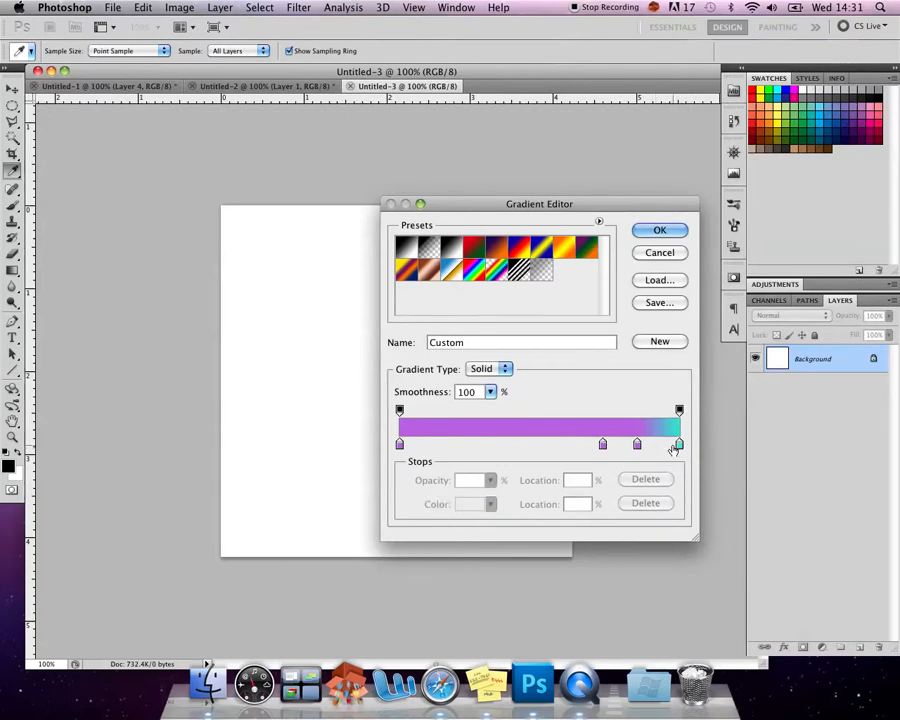
- Move the turquoise stop to about 57%, and replace the two added purple stops with a single one at 100%
click(679, 446)
drag(679, 448, 560, 448)
drag(637, 446, 648, 480)
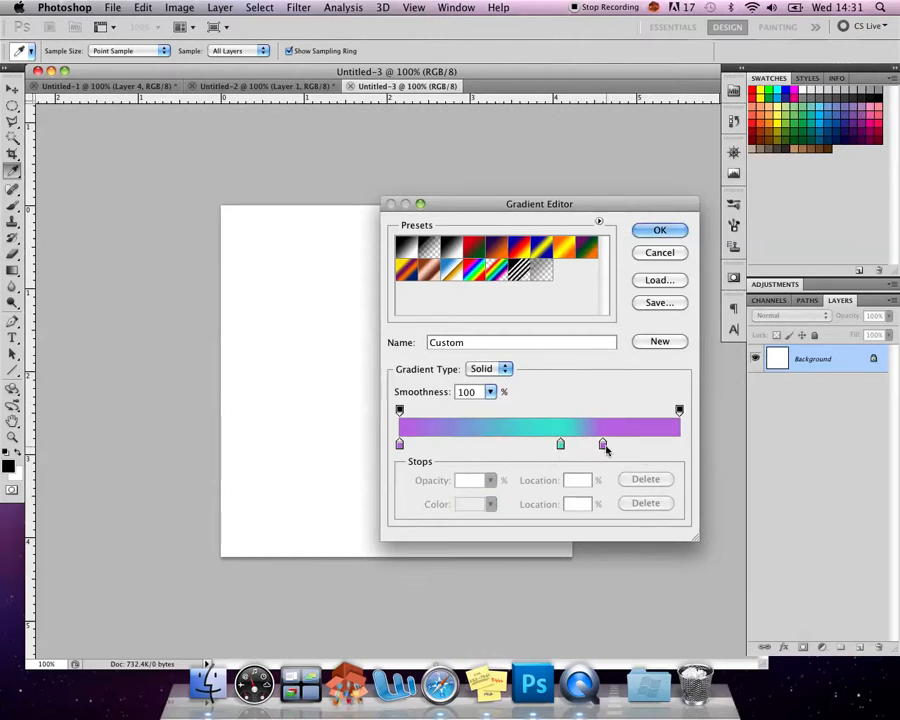
drag(603, 445, 703, 453)
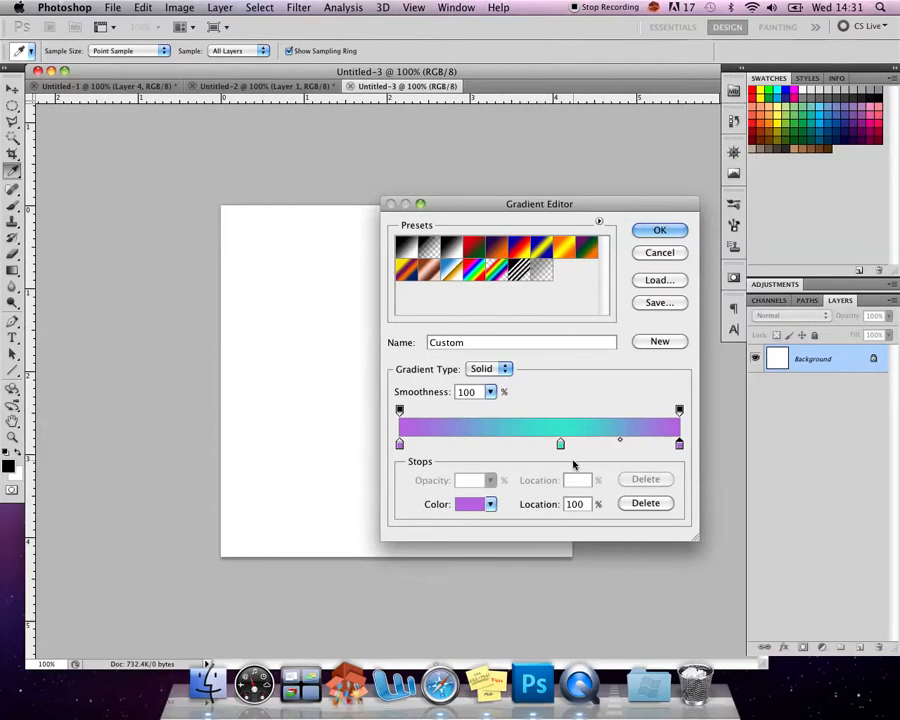
- Shift the turquoise stop to about 52%, set the midpoint before it to 63% and accept the gradient
drag(561, 450, 546, 448)
drag(474, 440, 491, 444)
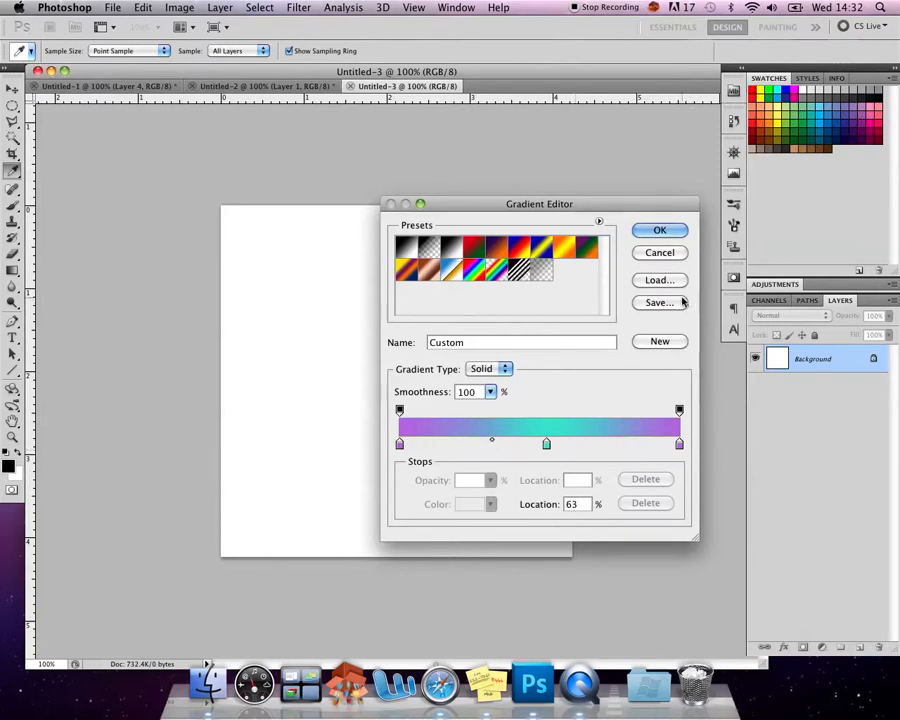
click(659, 233)
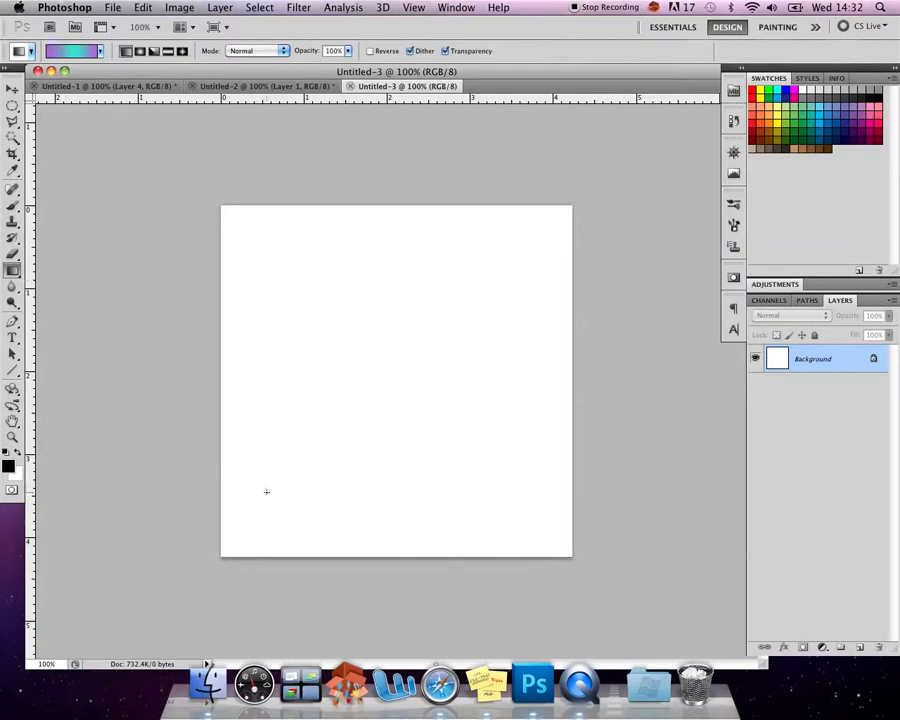
- Create a new layer and fill it with the purple-turquoise linear gradient, trying diagonals in different directions and lengths
click(859, 648)
drag(250, 538, 486, 284)
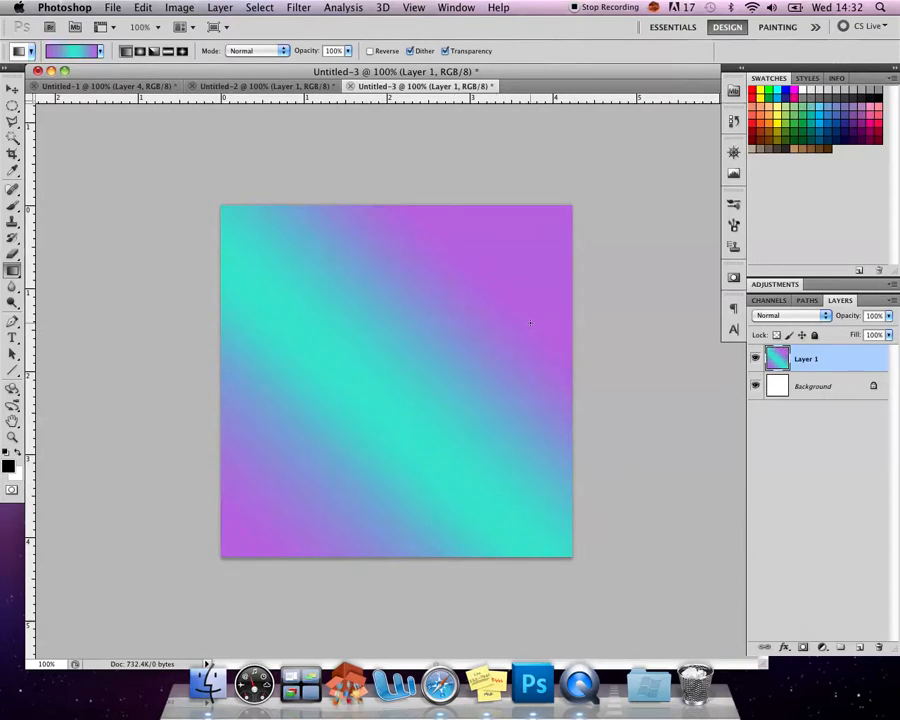
drag(494, 500, 225, 209)
mouse_move(407, 358)
mouse_down()
mouse_move(411, 327)
mouse_move(401, 340)
mouse_move(408, 362)
mouse_up()
drag(568, 568, 217, 165)
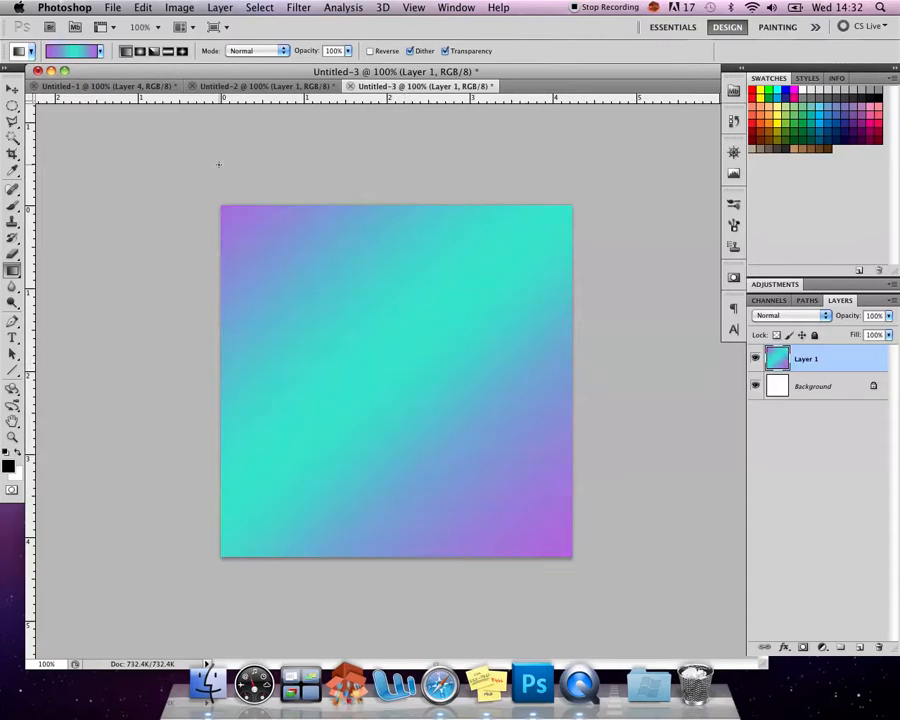
- Try the radial gradient style on Layer 1 with several diagonal fills of different lengths
click(139, 51)
drag(516, 532, 262, 244)
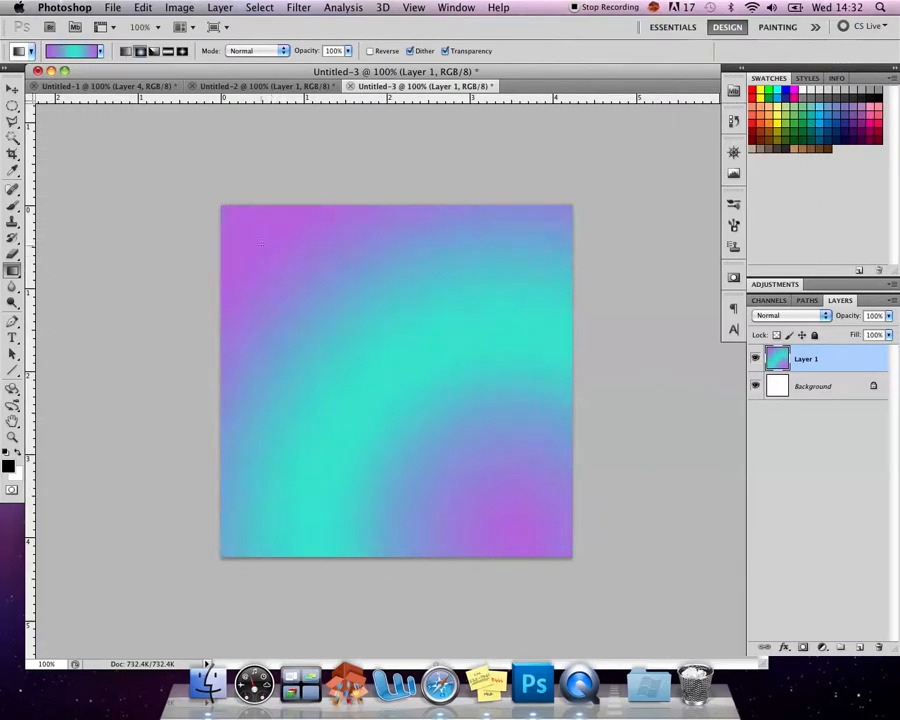
drag(443, 417, 290, 266)
drag(426, 448, 323, 296)
drag(608, 614, 98, 108)
drag(446, 416, 300, 240)
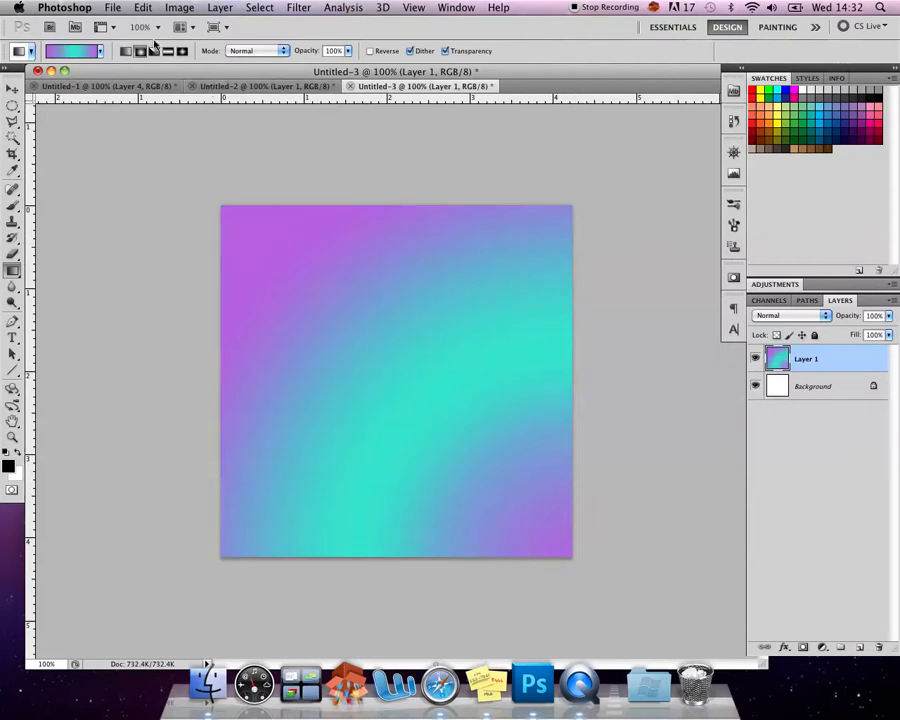
- Try the angle gradient style on Layer 1, followed by vertical fills with the reflected style
drag(330, 470, 300, 430)
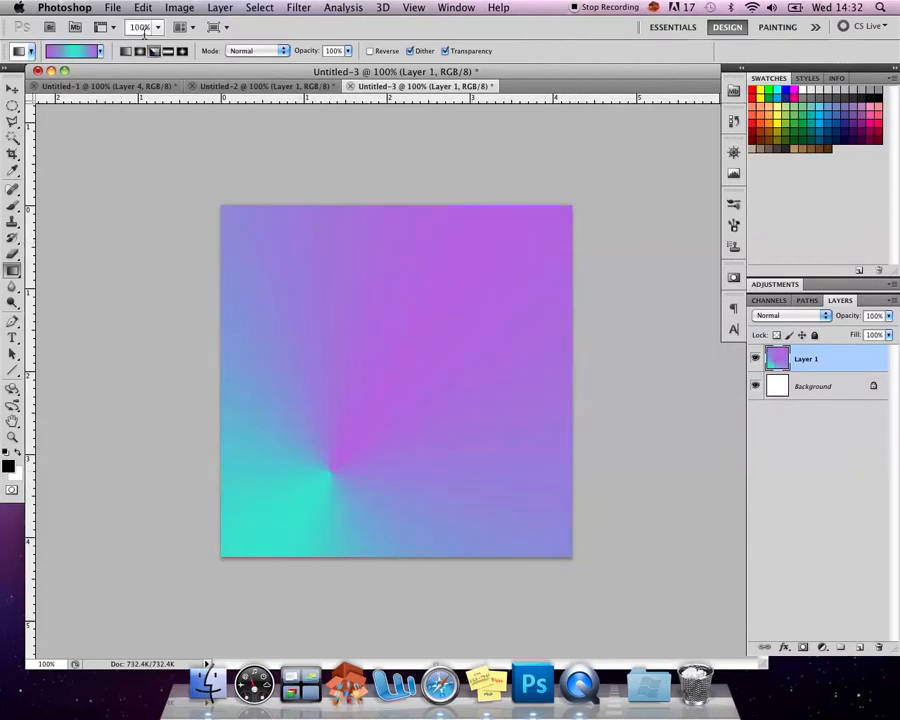
click(166, 51)
drag(429, 497, 430, 217)
drag(392, 524, 393, 177)
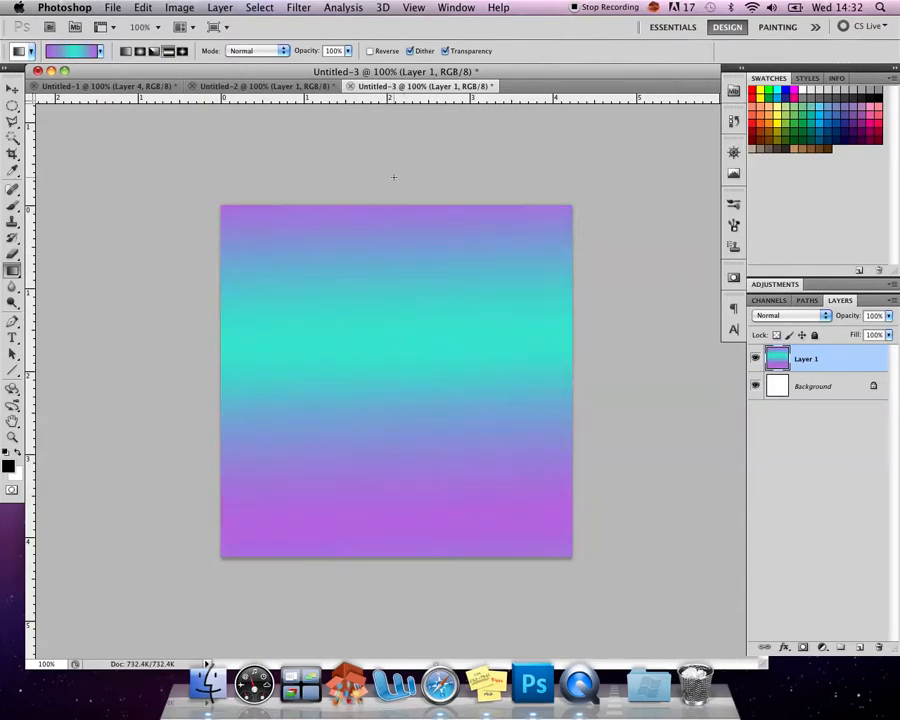
- Fill Layer 1 with a diamond gradient running from the canvas's upper left to just past its lower-right corner
click(183, 52)
drag(257, 177, 585, 560)
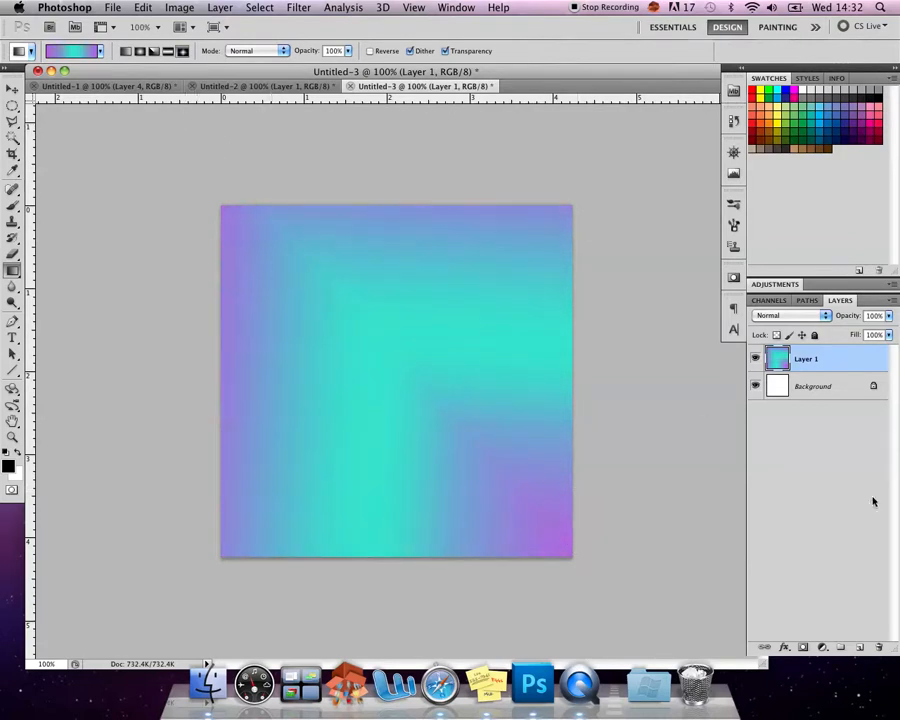
- Add a new layer above the gradient and fill it with black using the Paint Bucket tool
click(860, 647)
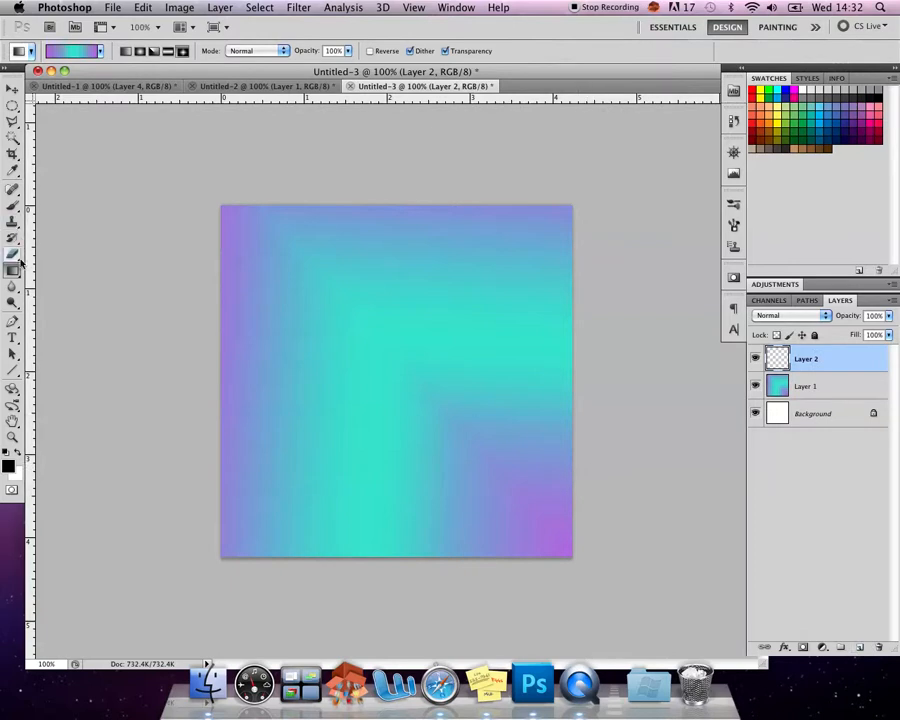
drag(17, 272, 94, 281)
click(273, 295)
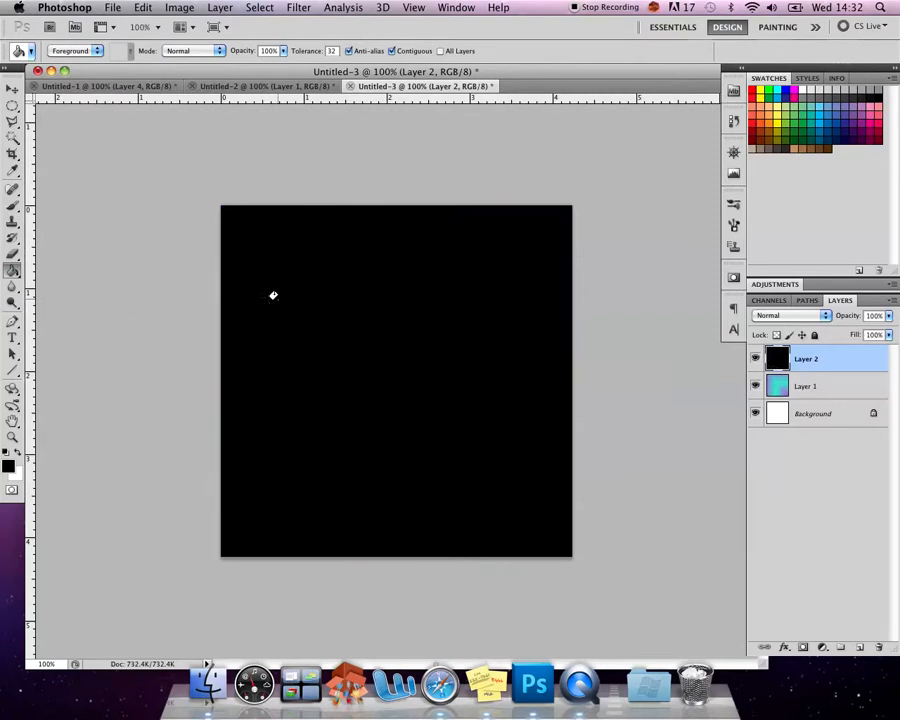
- Preview the Background, Layer 1 and Layer 2 in turn, and hide Layer 1 and the Background so only Layer 2 shows
click(806, 414)
click(755, 358)
click(755, 386)
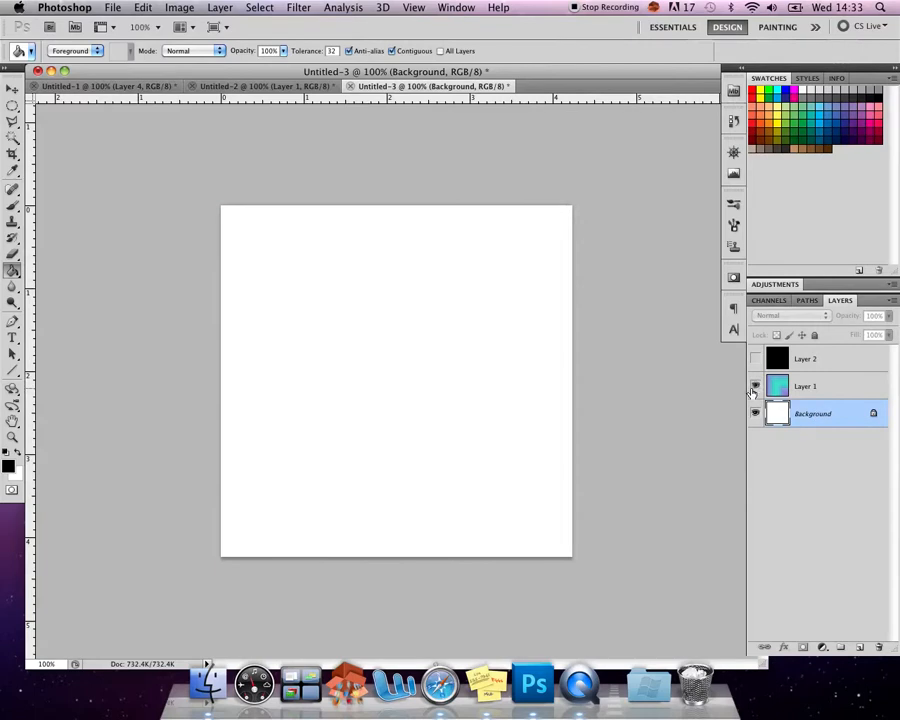
click(755, 387)
click(849, 389)
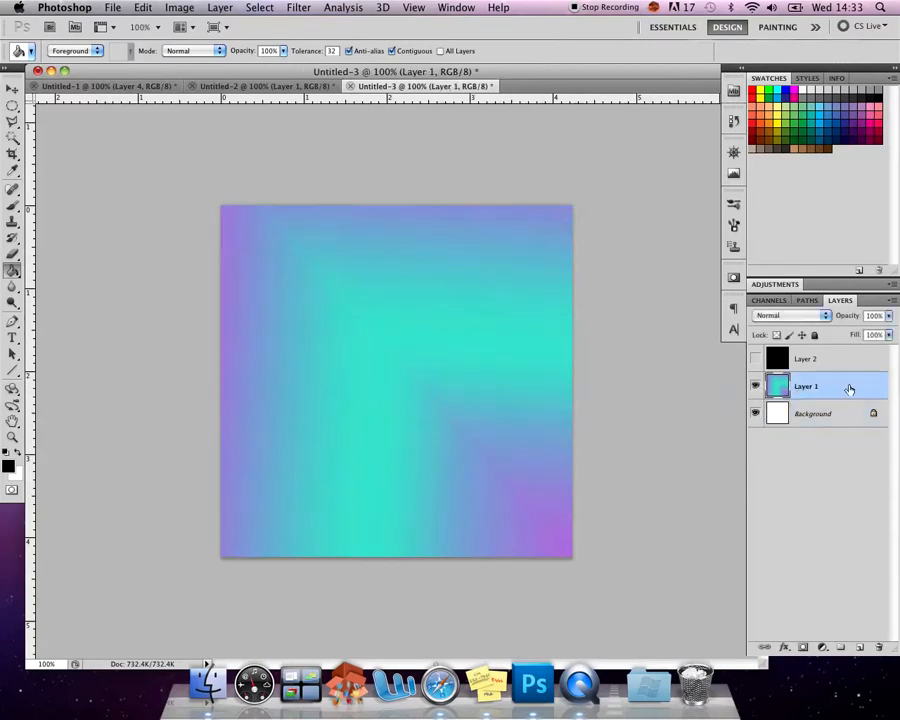
click(756, 359)
click(811, 361)
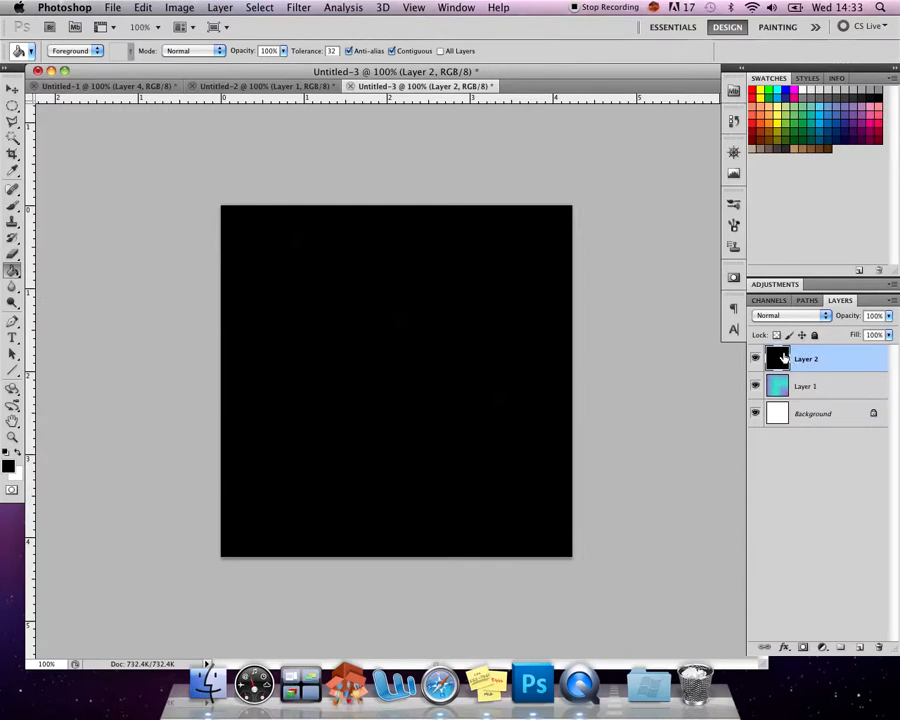
click(755, 386)
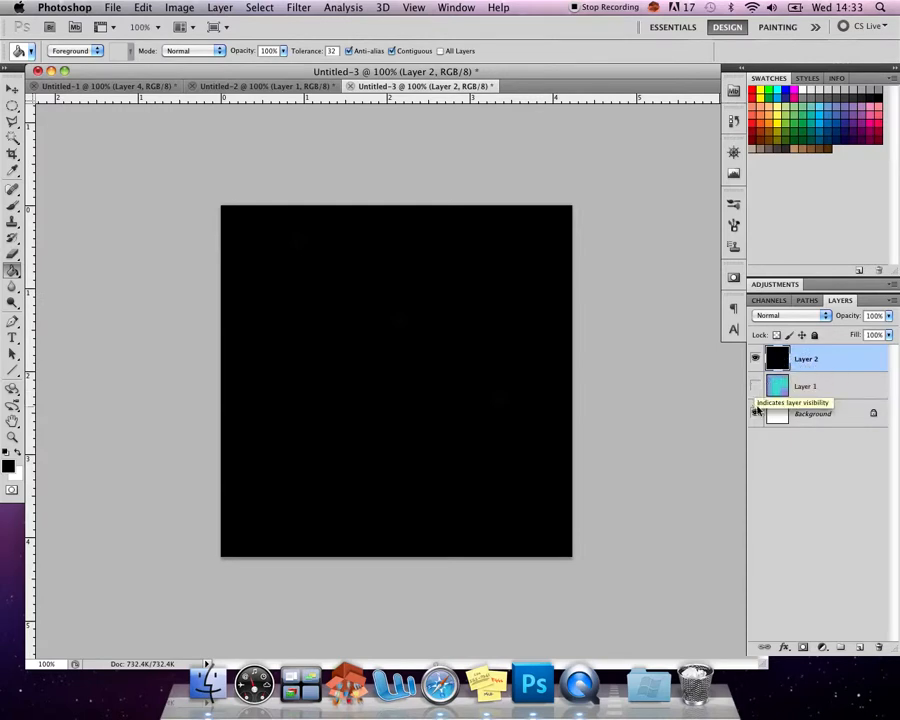
click(757, 413)
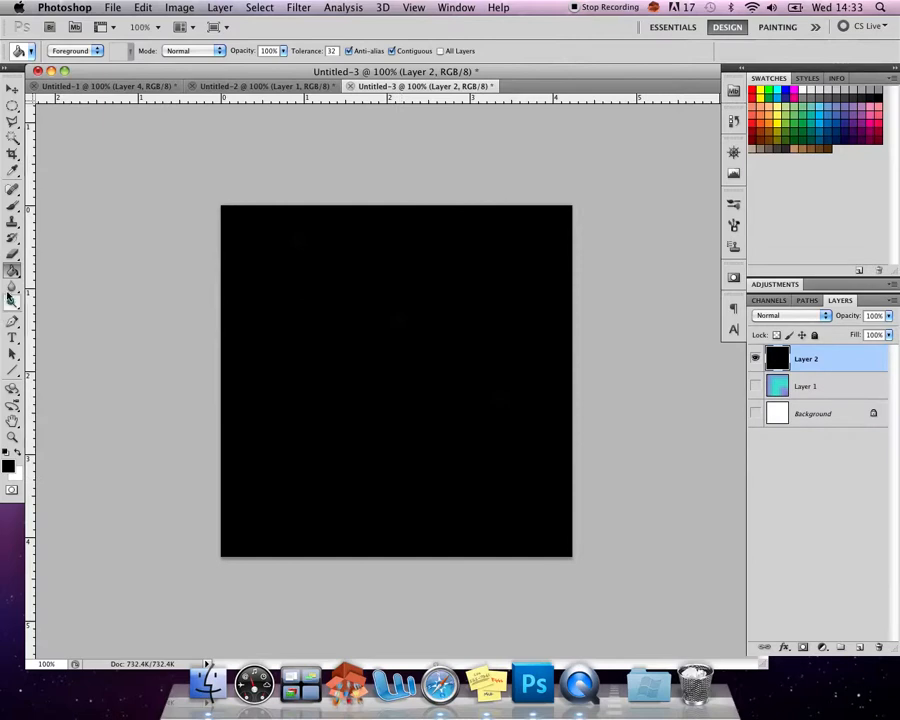
- Choose the Eraser tool and give it the 230 px kaleidoscope brush tip
click(15, 252)
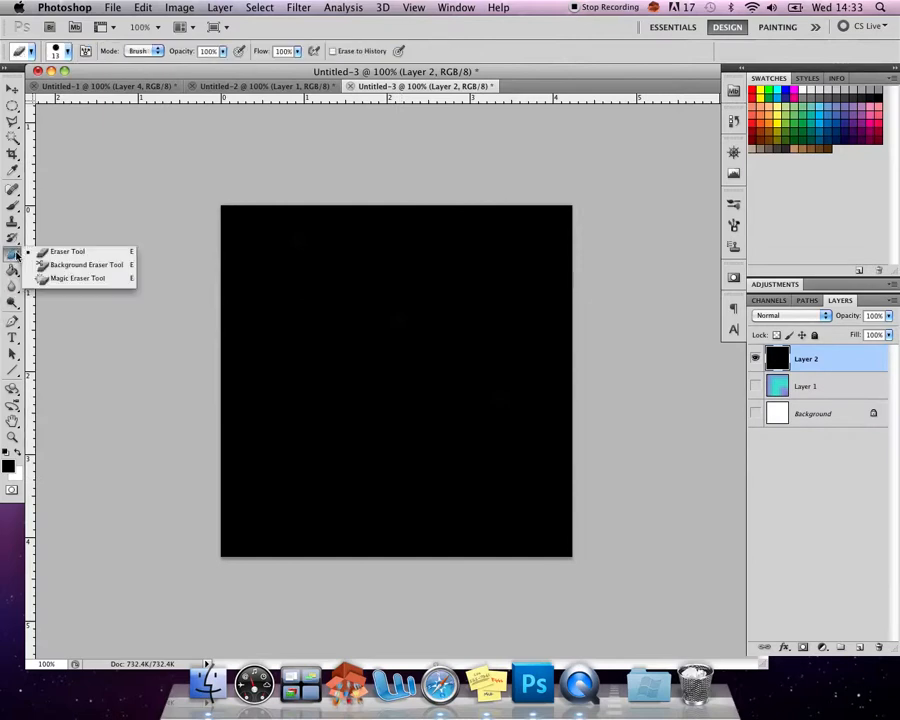
click(87, 256)
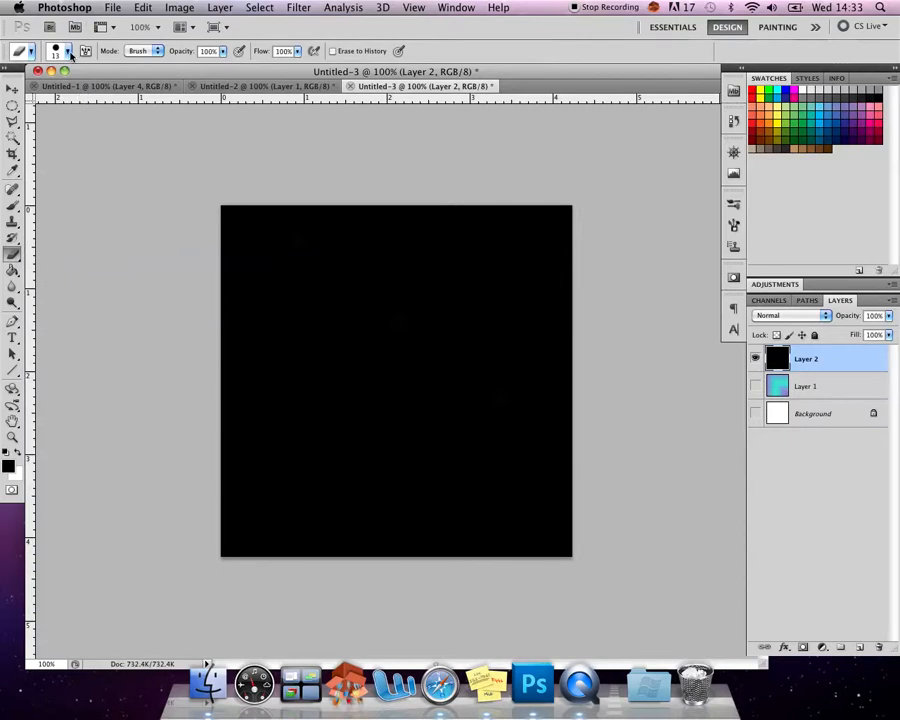
click(68, 51)
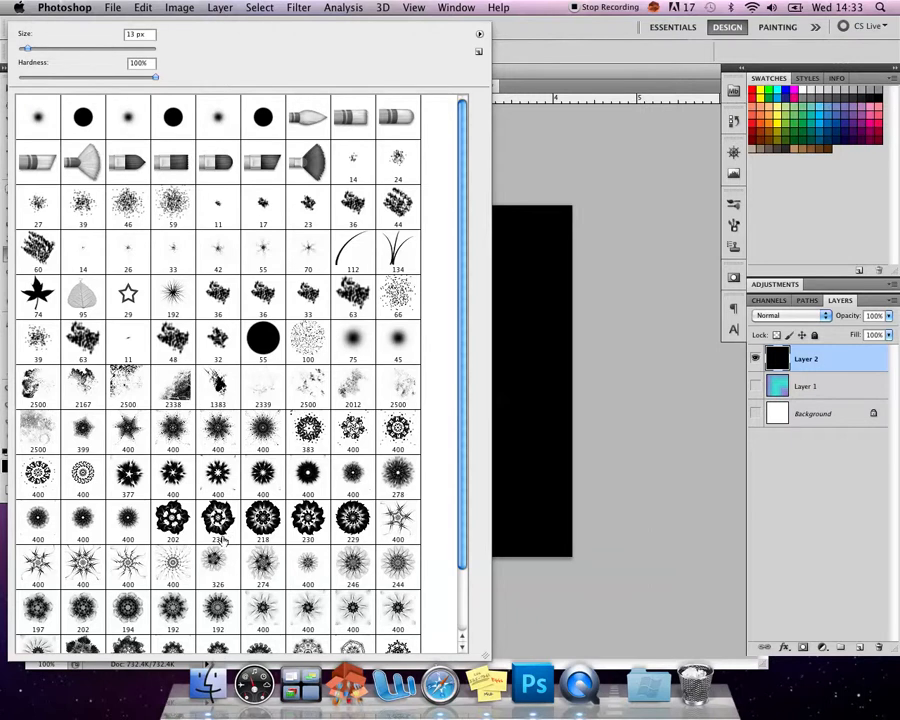
click(218, 518)
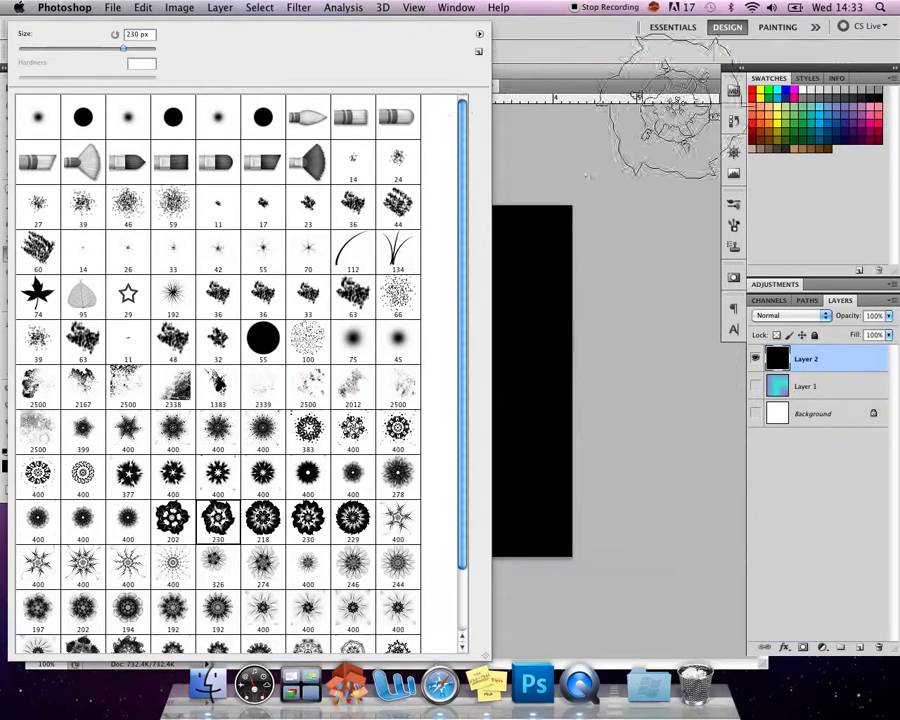
click(595, 26)
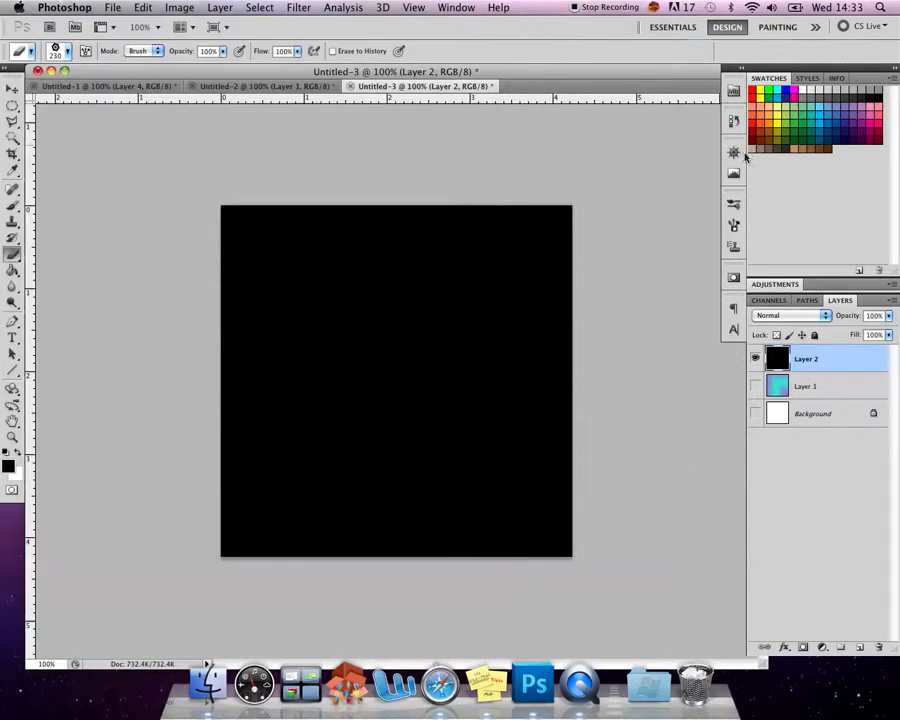
- Enlarge the eraser's kaleidoscope brush tip to 506 px and check the size over the canvas
click(737, 227)
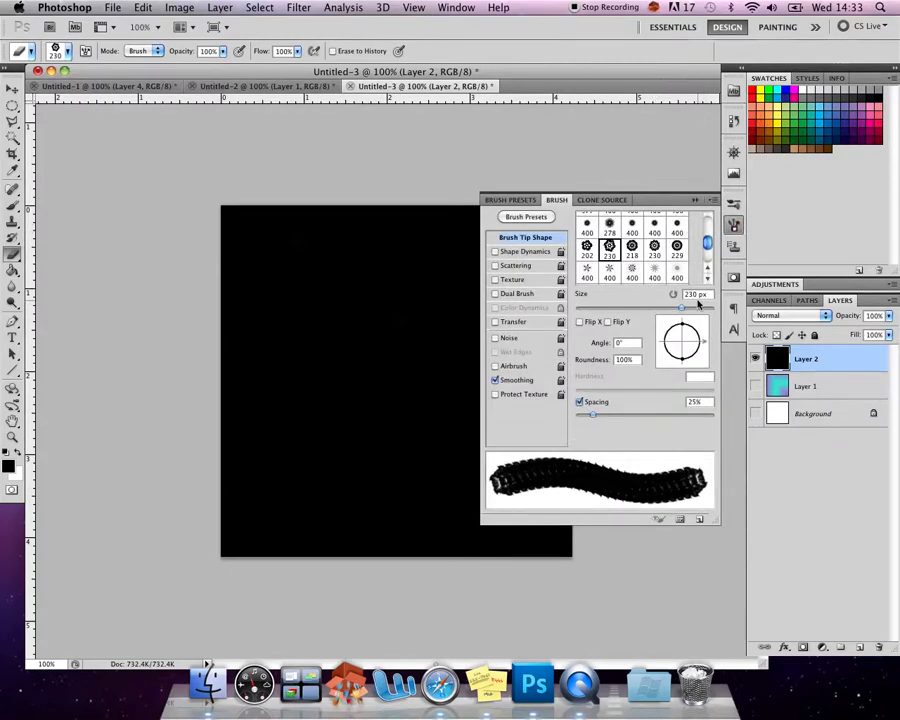
click(698, 308)
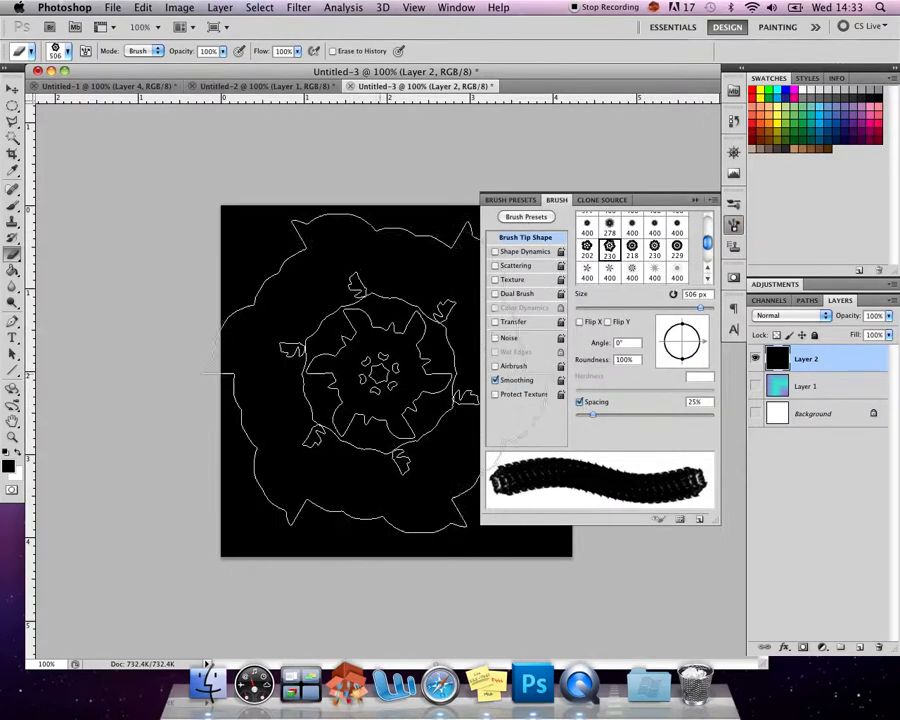
right_click(366, 362)
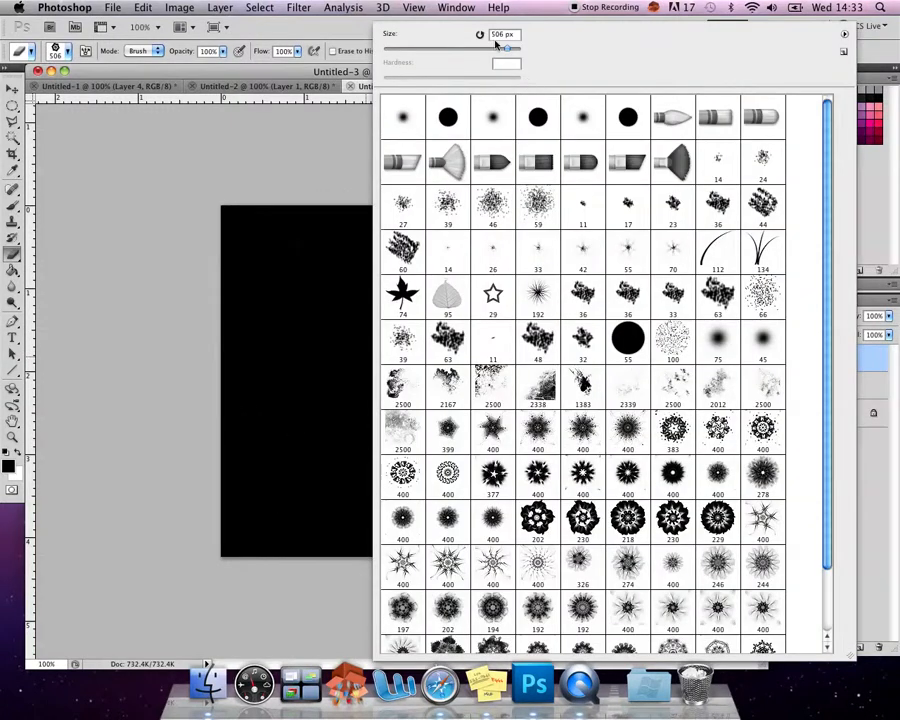
click(42, 146)
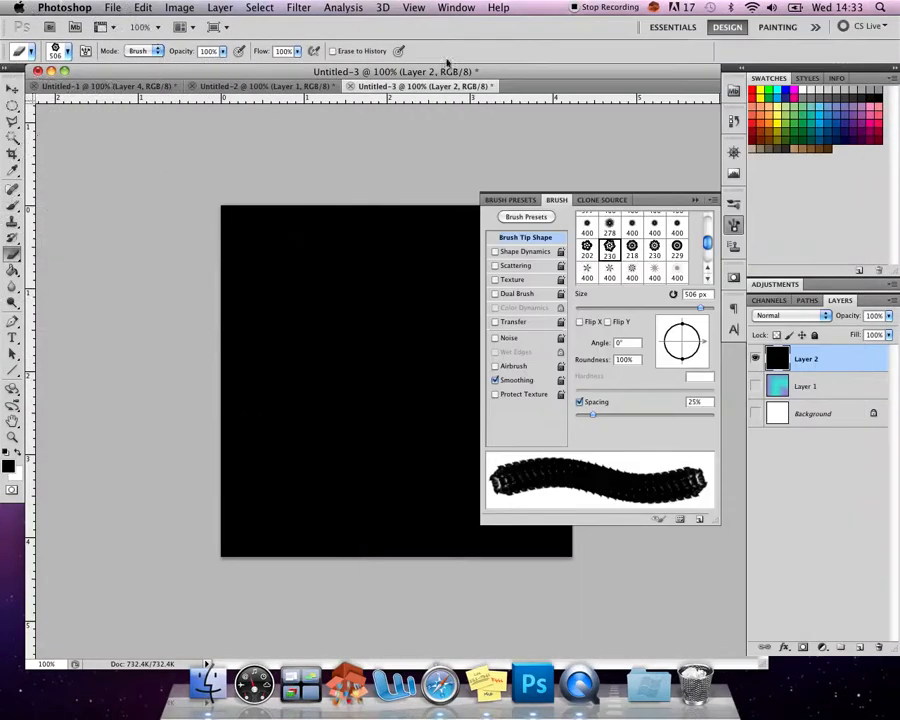
- Erase one kaleidoscope shape from the centre of black Layer 2, and show the Background and Layer 1 beneath it
click(734, 227)
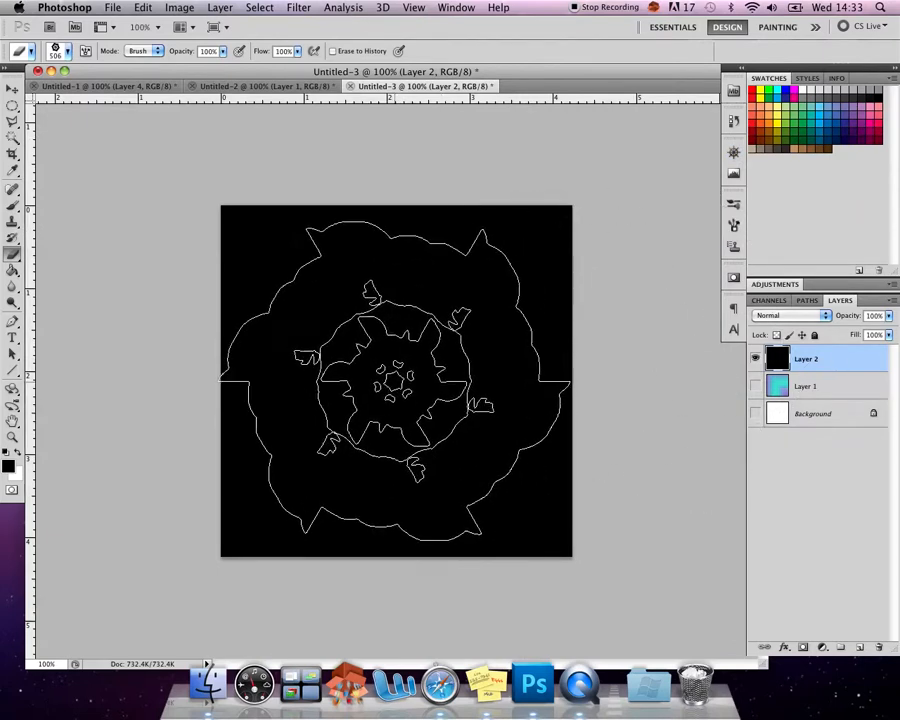
click(394, 380)
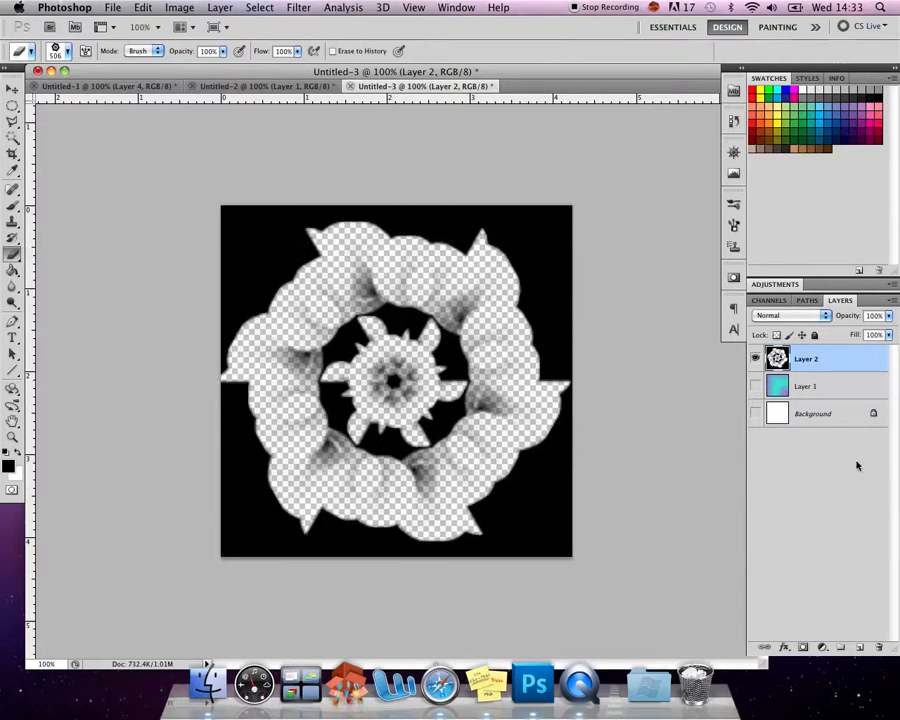
click(756, 415)
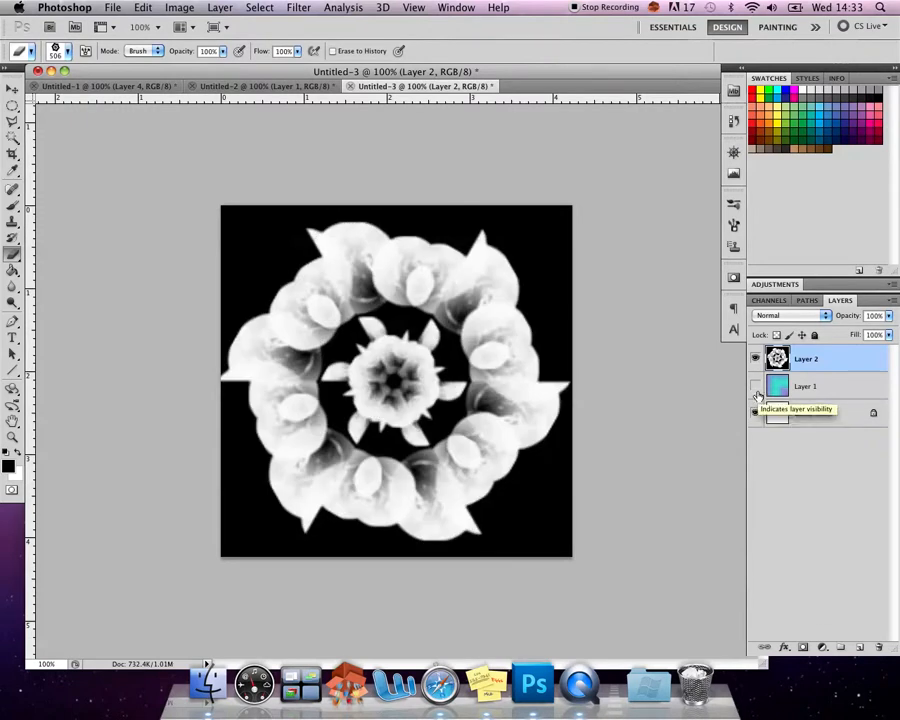
click(756, 387)
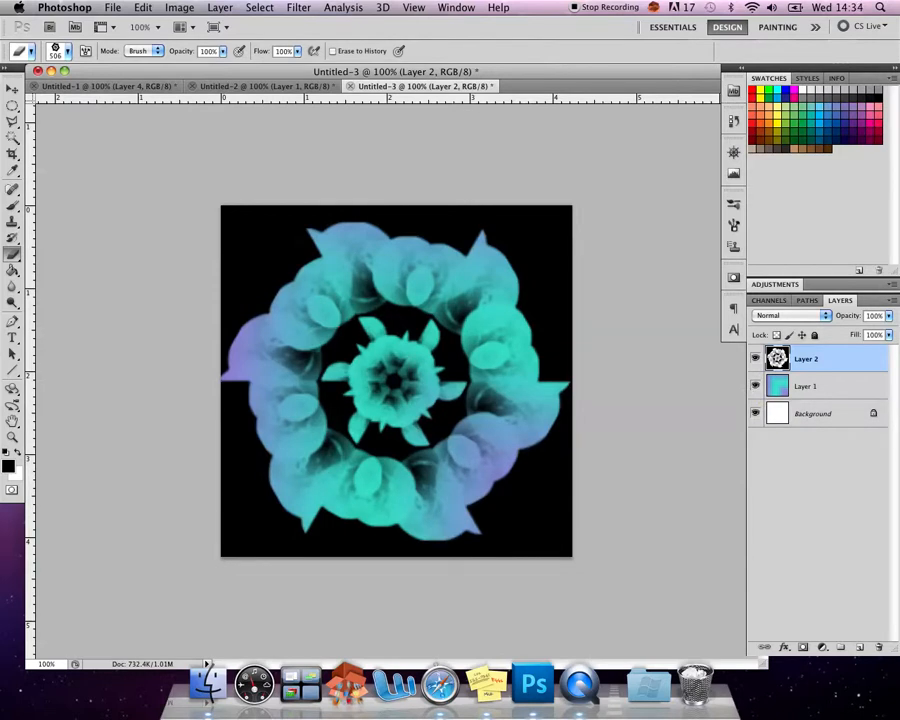
- Select Layer 1, choose the blue-red-yellow preset for the Gradient tool, and apply diamond gradients across the layer in several directions
click(843, 385)
drag(12, 270, 72, 265)
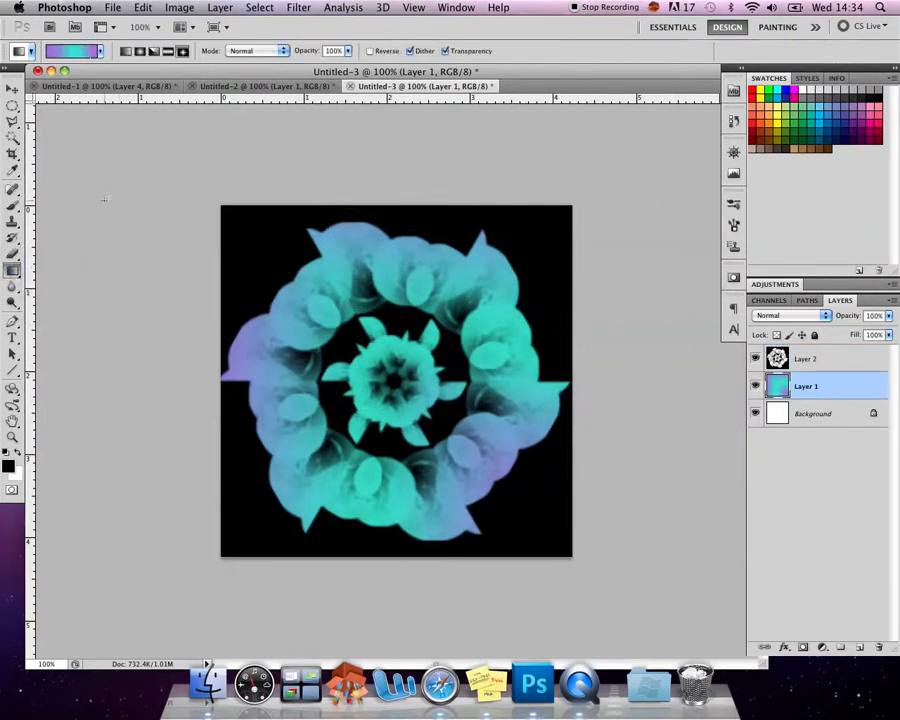
click(101, 52)
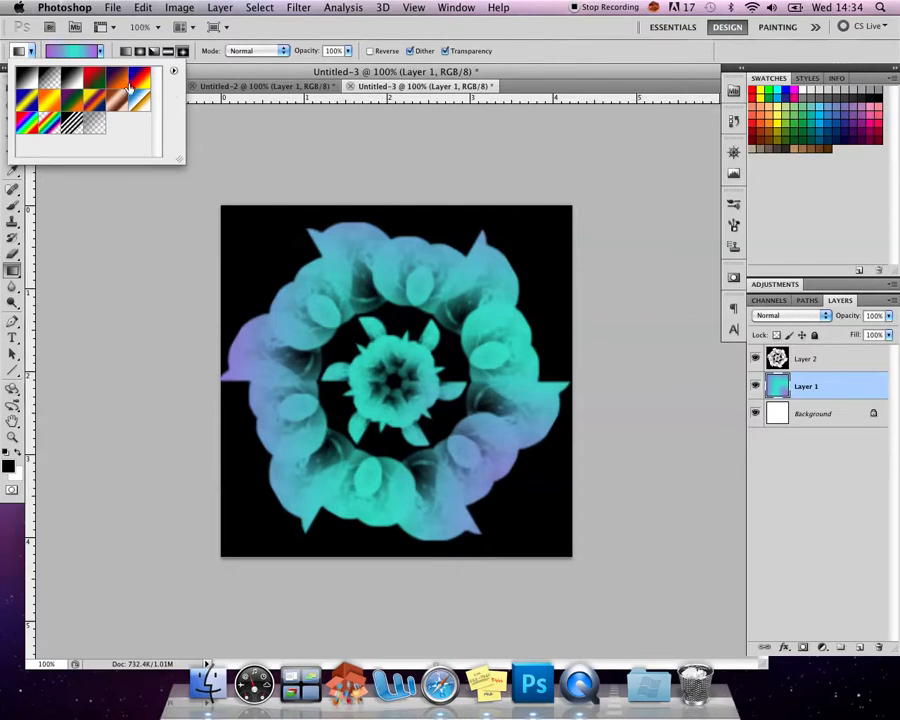
click(136, 86)
click(500, 540)
drag(515, 541, 260, 160)
drag(542, 466, 80, 241)
drag(355, 218, 486, 477)
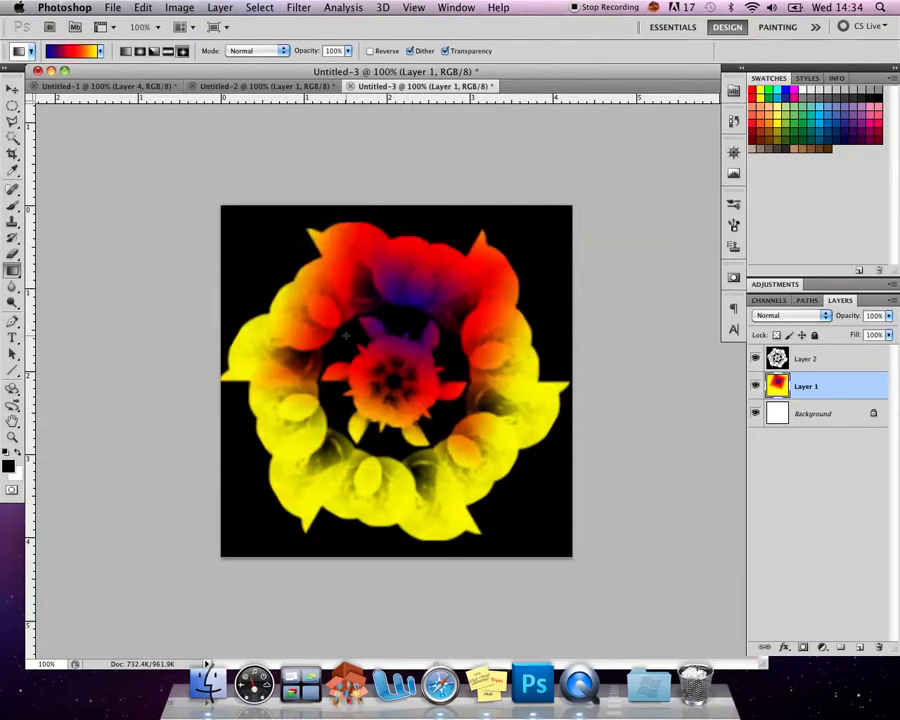
- Try small diamond gradients on Layer 1 from different starting points, mostly around the flower's centre
drag(346, 336, 393, 391)
drag(428, 519, 464, 555)
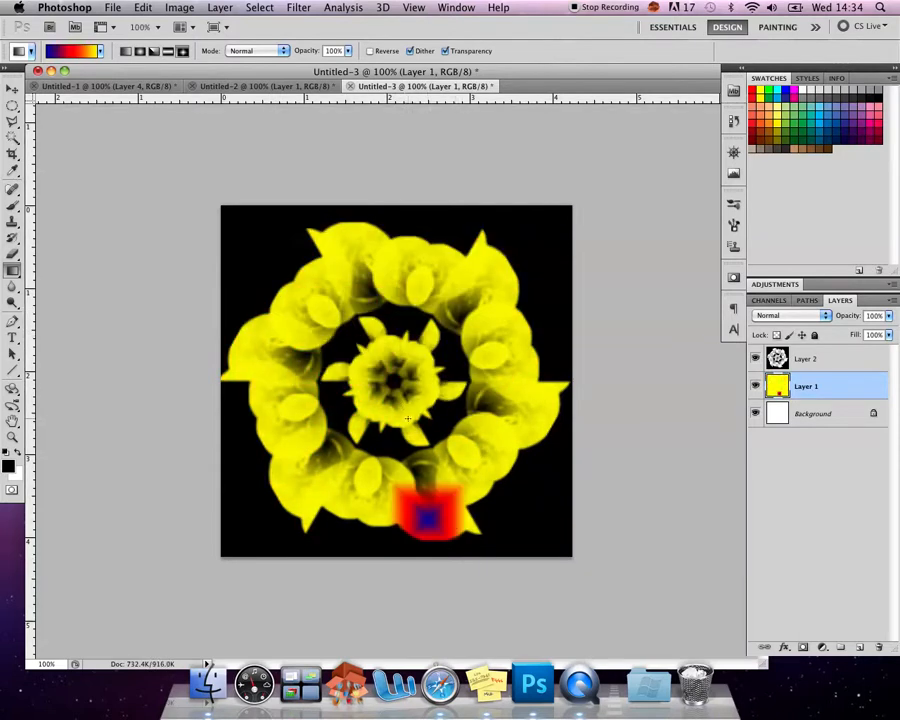
drag(403, 415, 470, 470)
drag(388, 366, 426, 426)
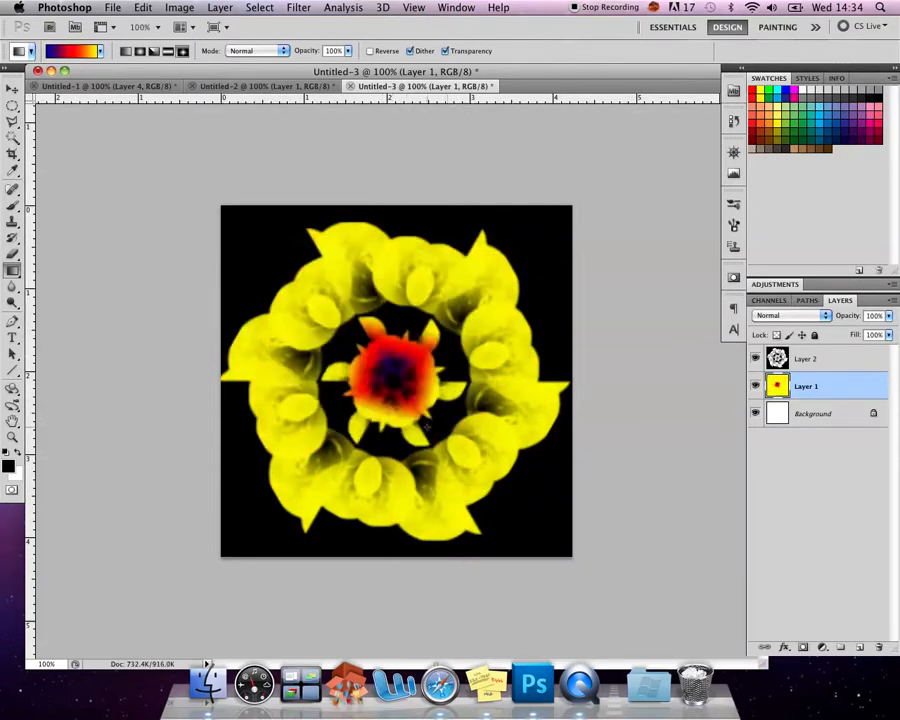
drag(385, 361, 452, 485)
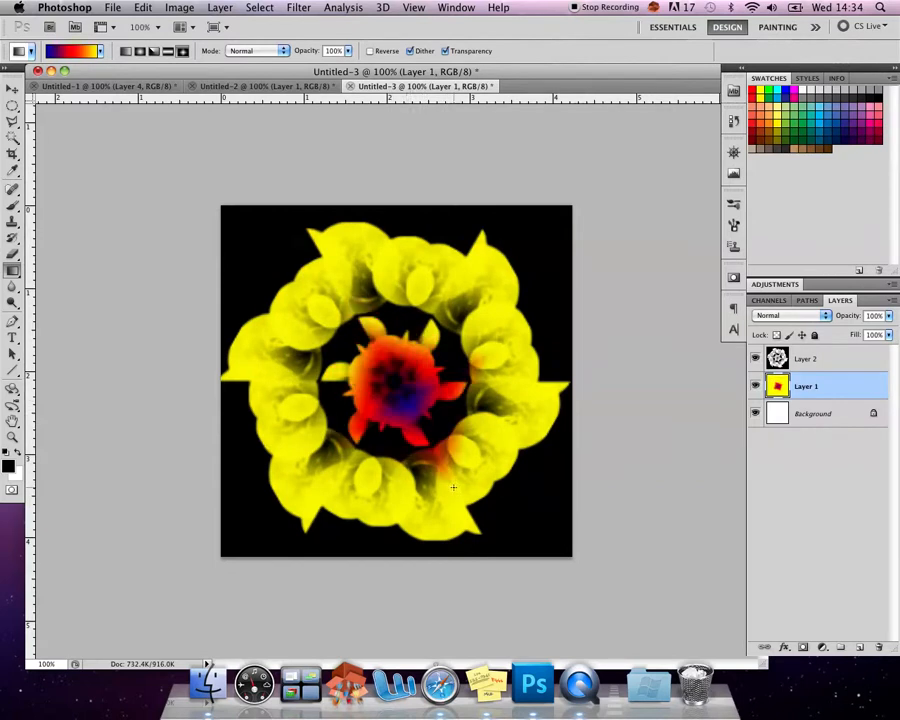
drag(376, 360, 452, 458)
drag(422, 378, 458, 474)
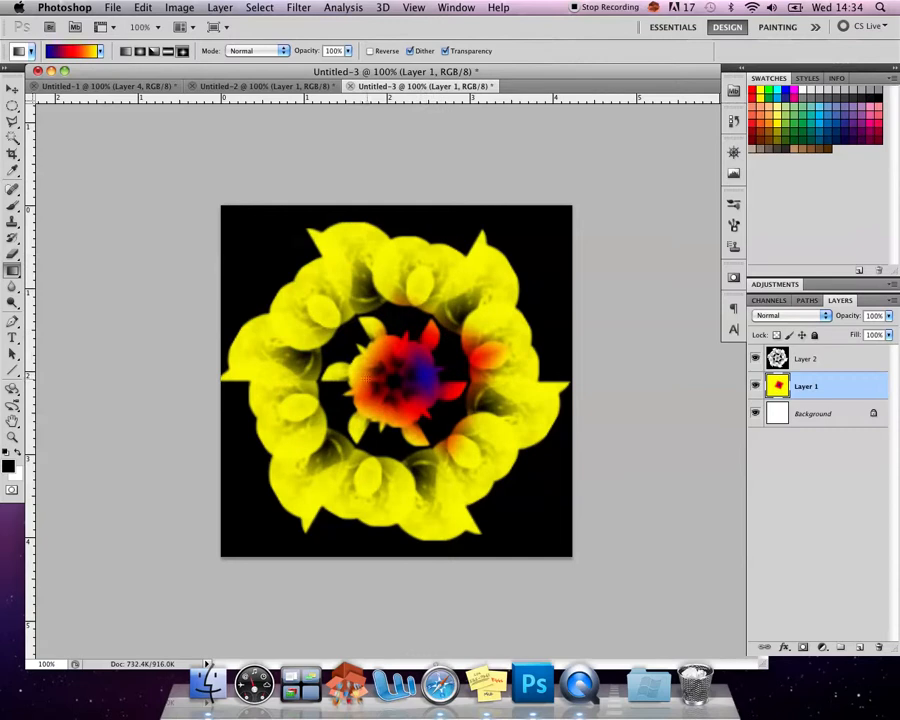
drag(382, 356, 395, 458)
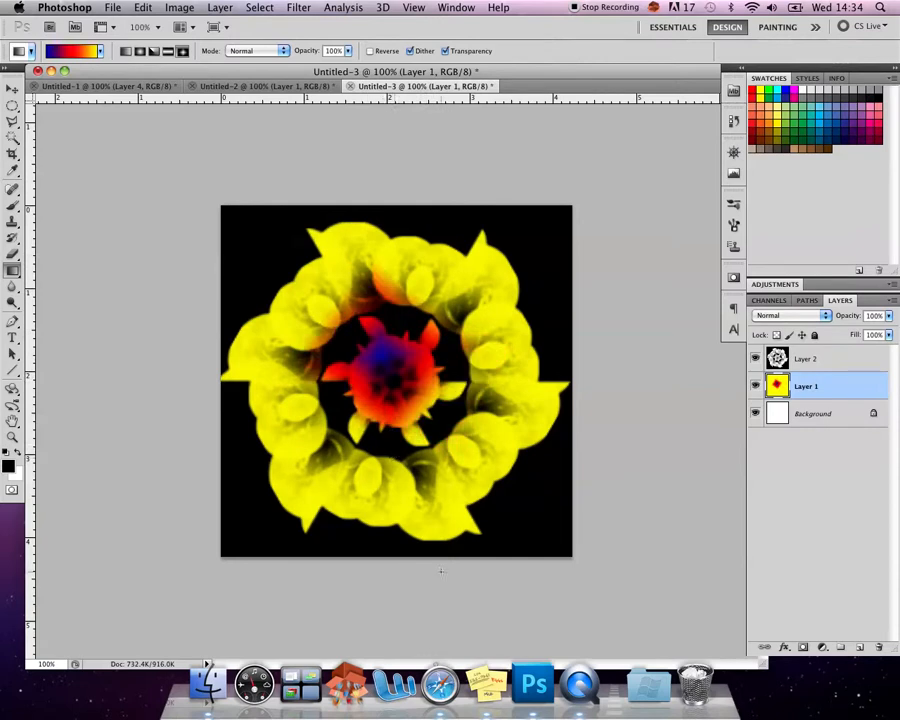
- Apply a large diamond gradient to Layer 1 from the flower's upper-left petals to beyond the canvas's lower-right corner
drag(296, 254, 576, 603)
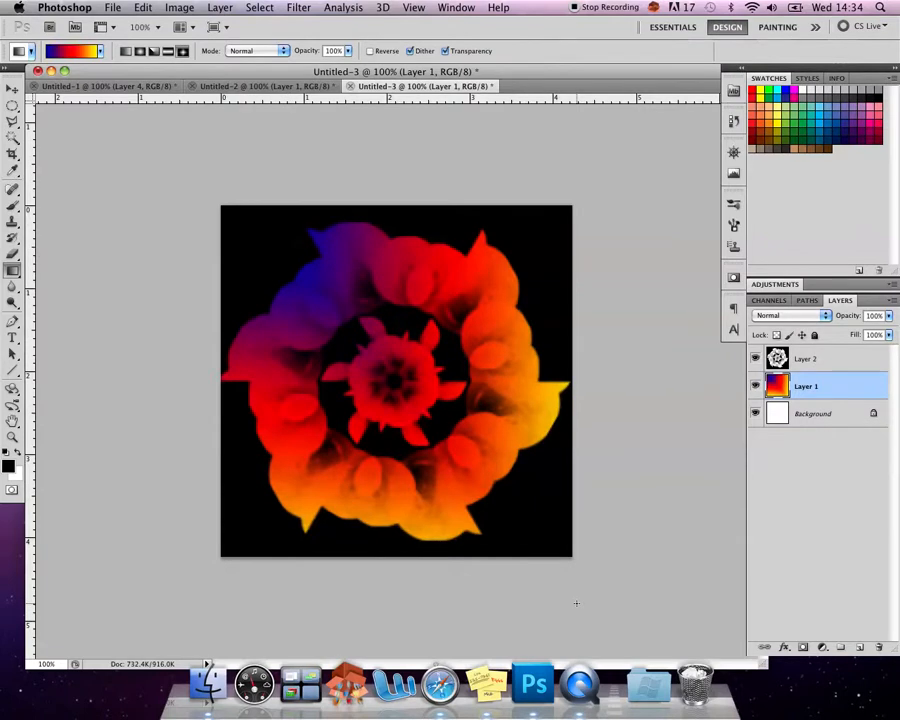